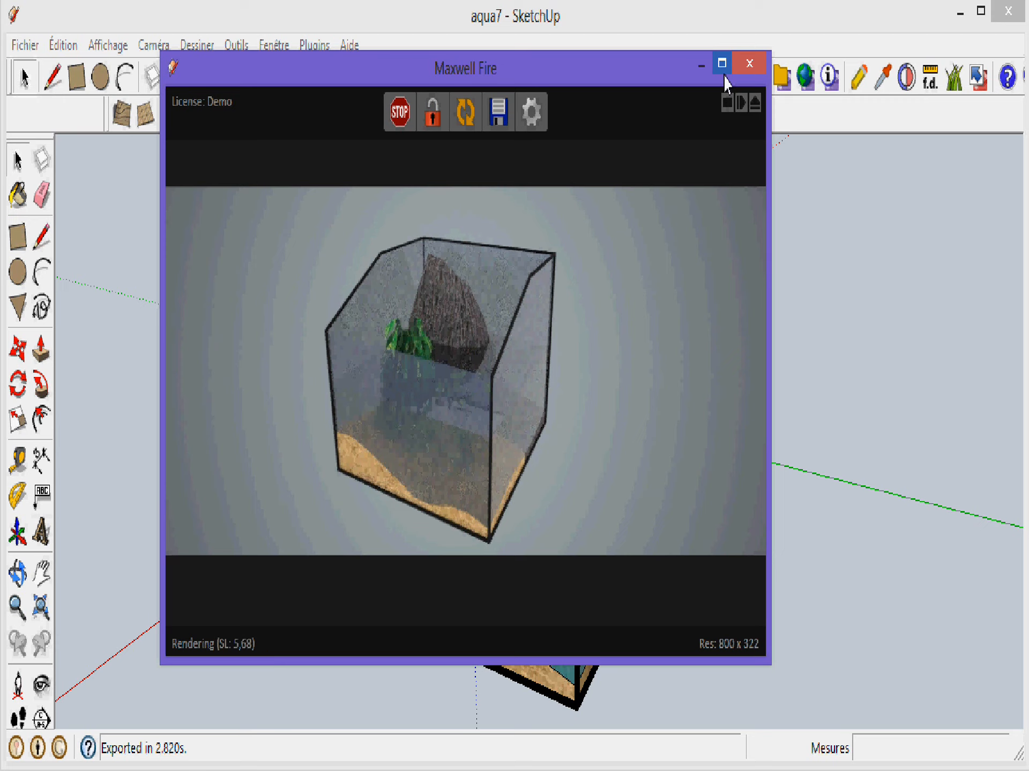
Close the Maxwell Fire render and draw a narrow rectangle about 27 x 517 mm beside the aquarium in top view
click(752, 63)
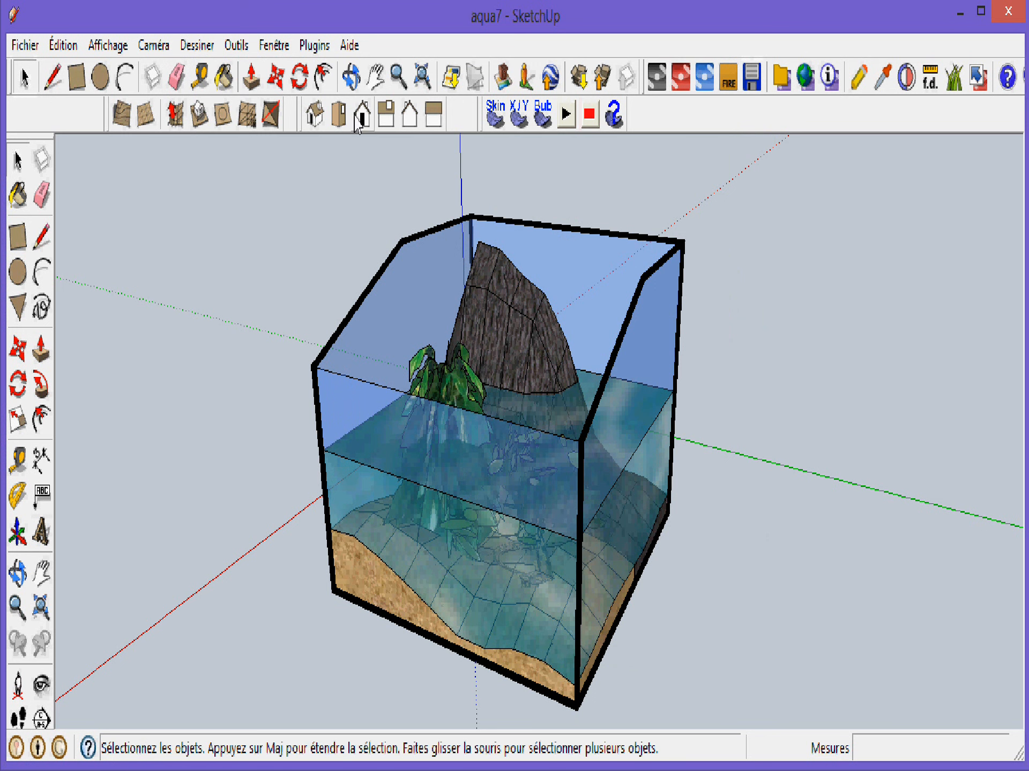
click(337, 114)
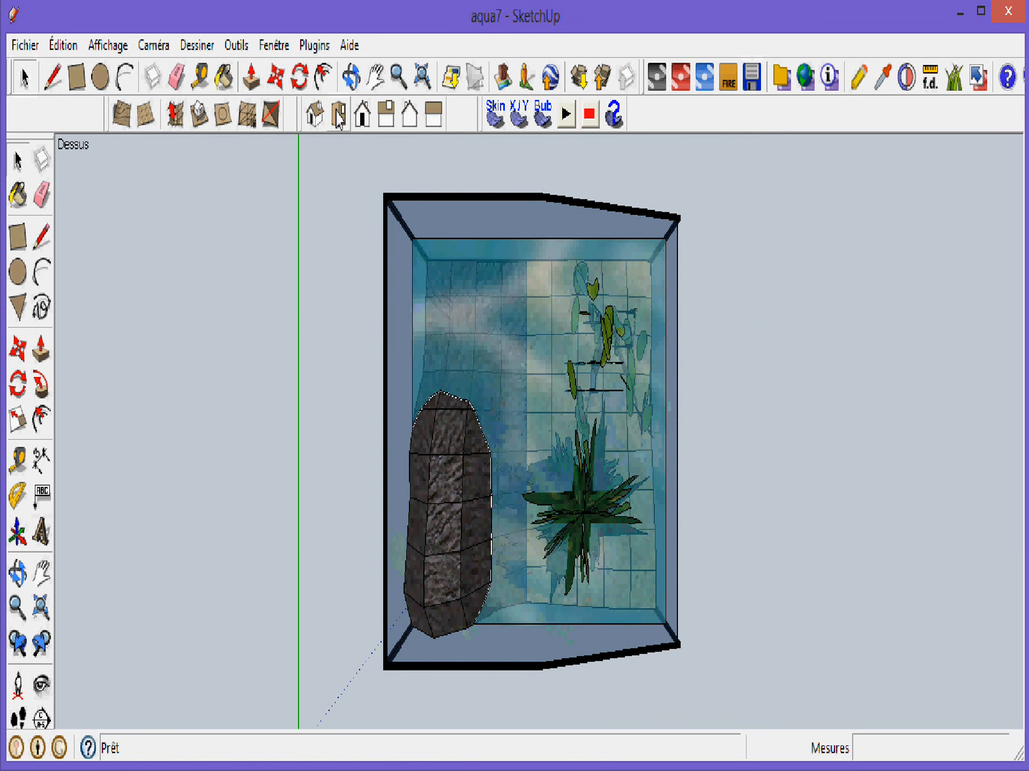
click(18, 237)
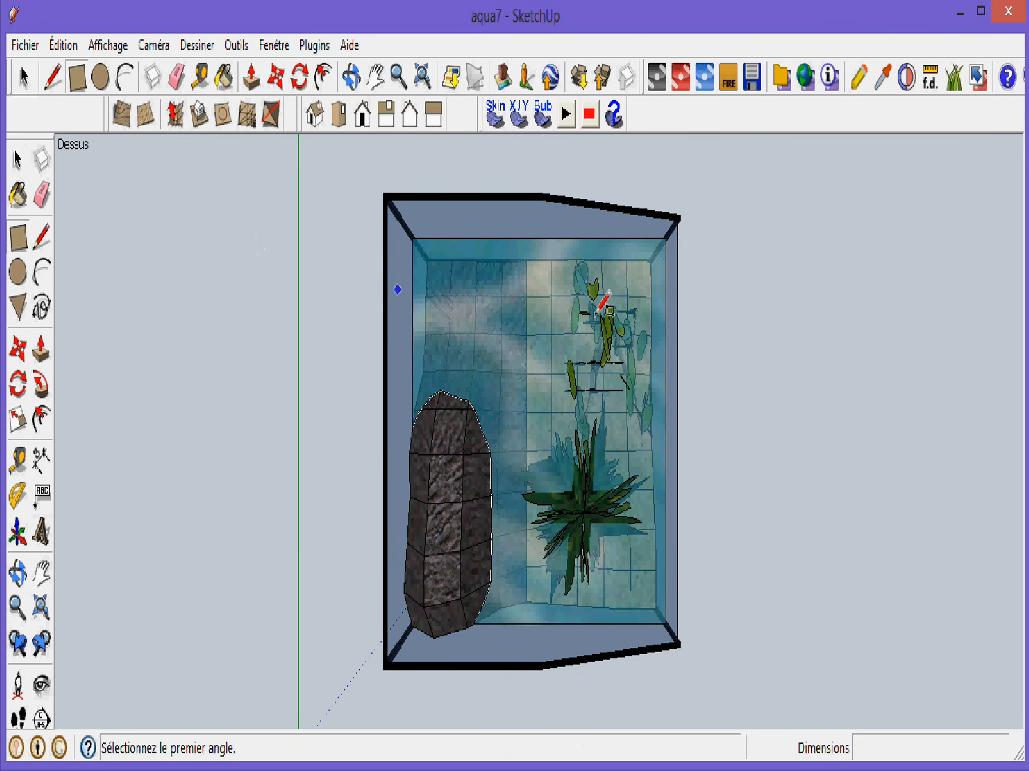
click(724, 241)
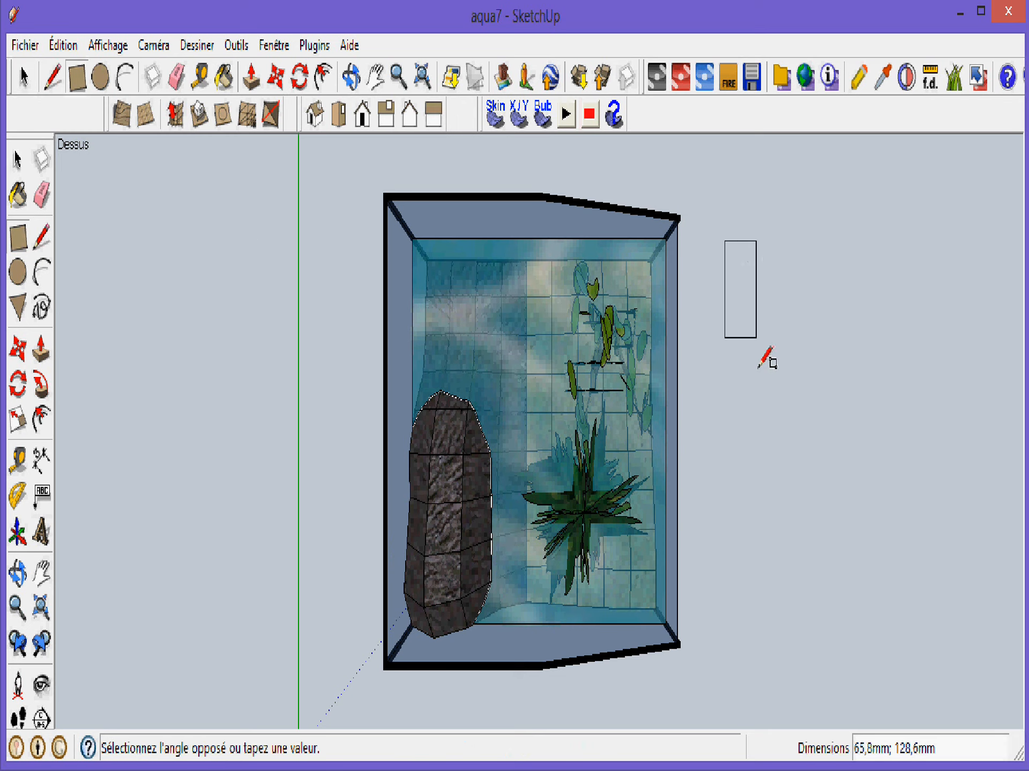
click(742, 626)
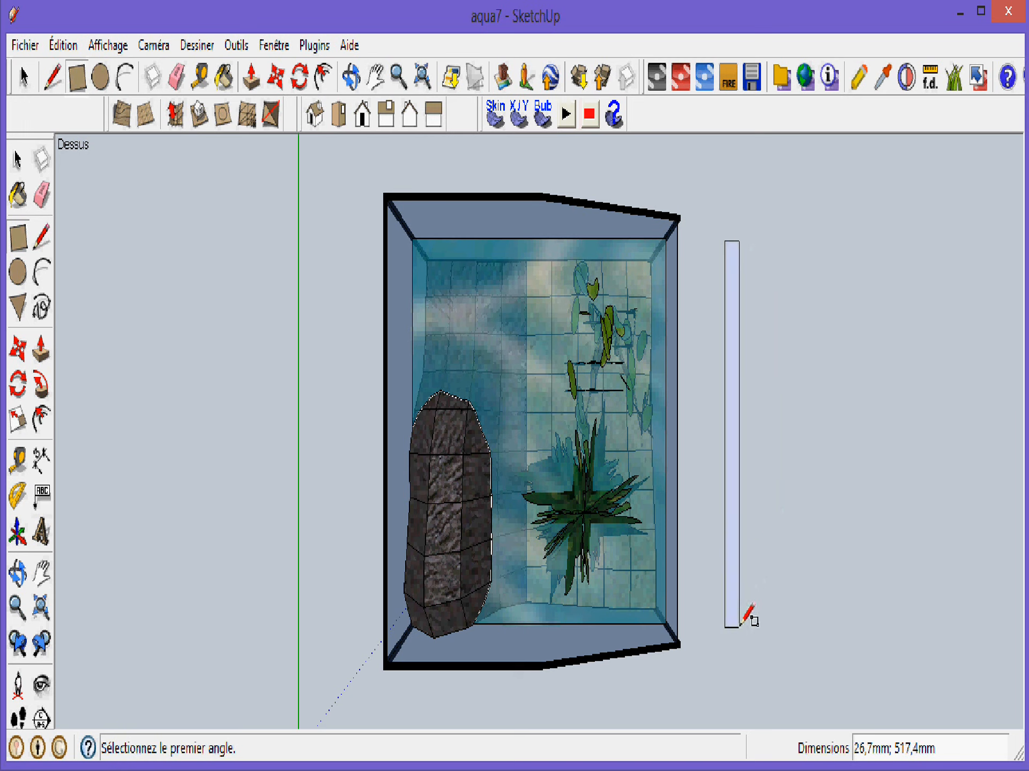
click(19, 159)
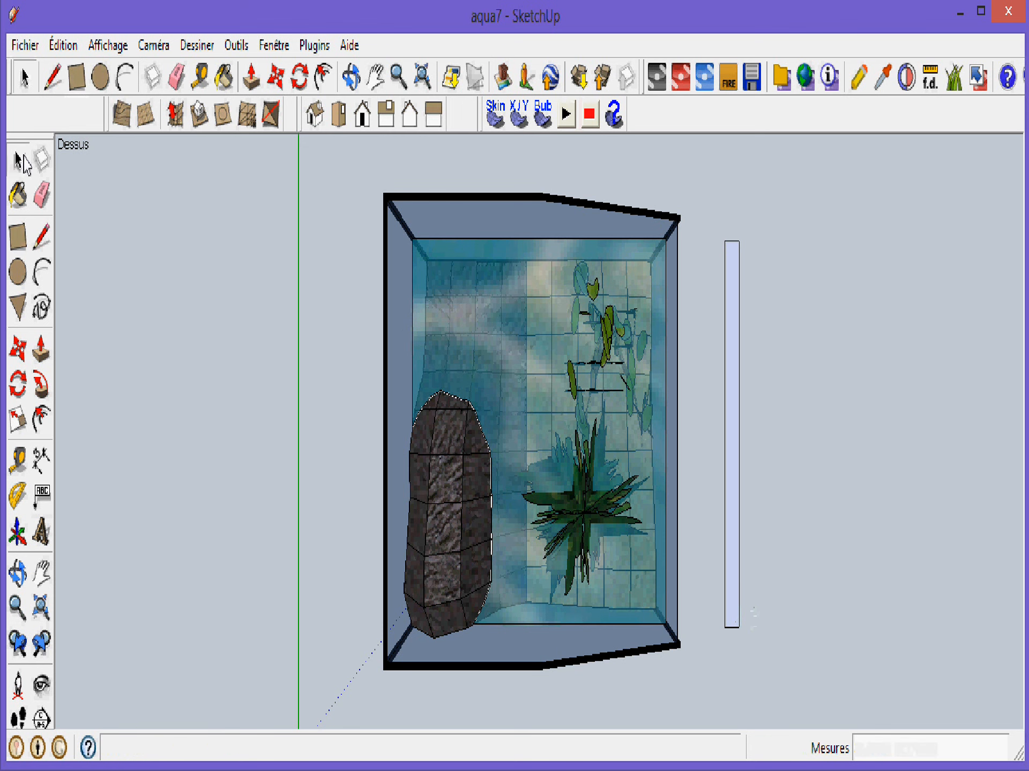
Shorten the narrow strip along the green axis with Scale from both ends, using a factor of about 0.87 for the first end
click(351, 78)
drag(789, 597, 849, 313)
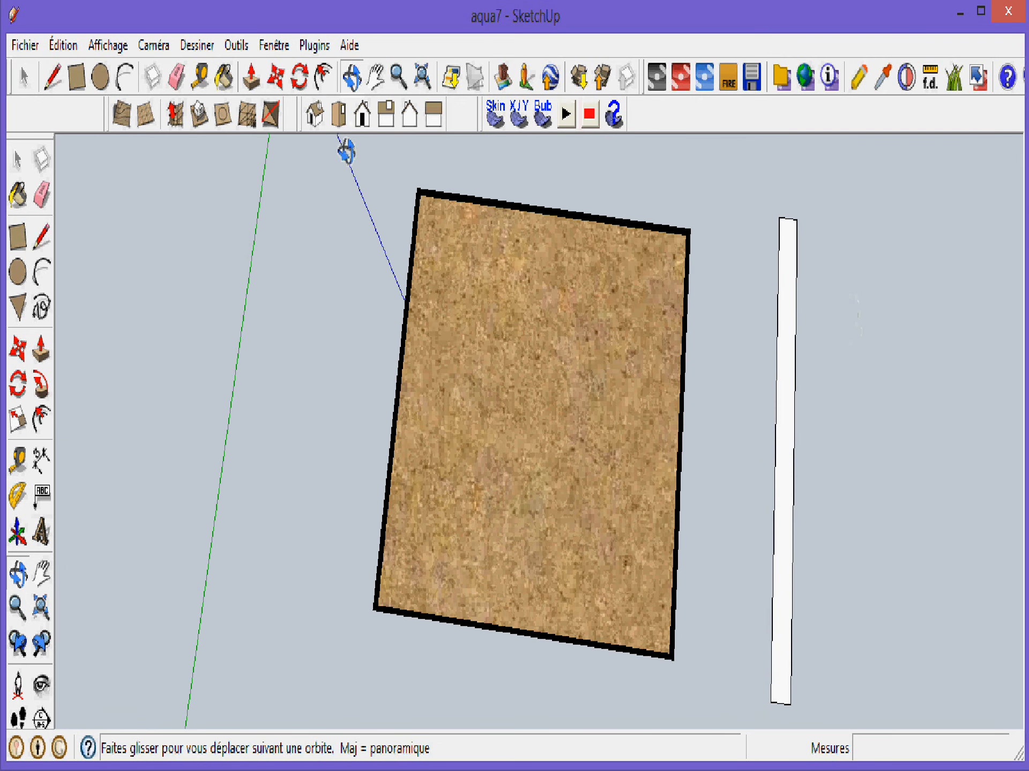
drag(889, 345, 832, 311)
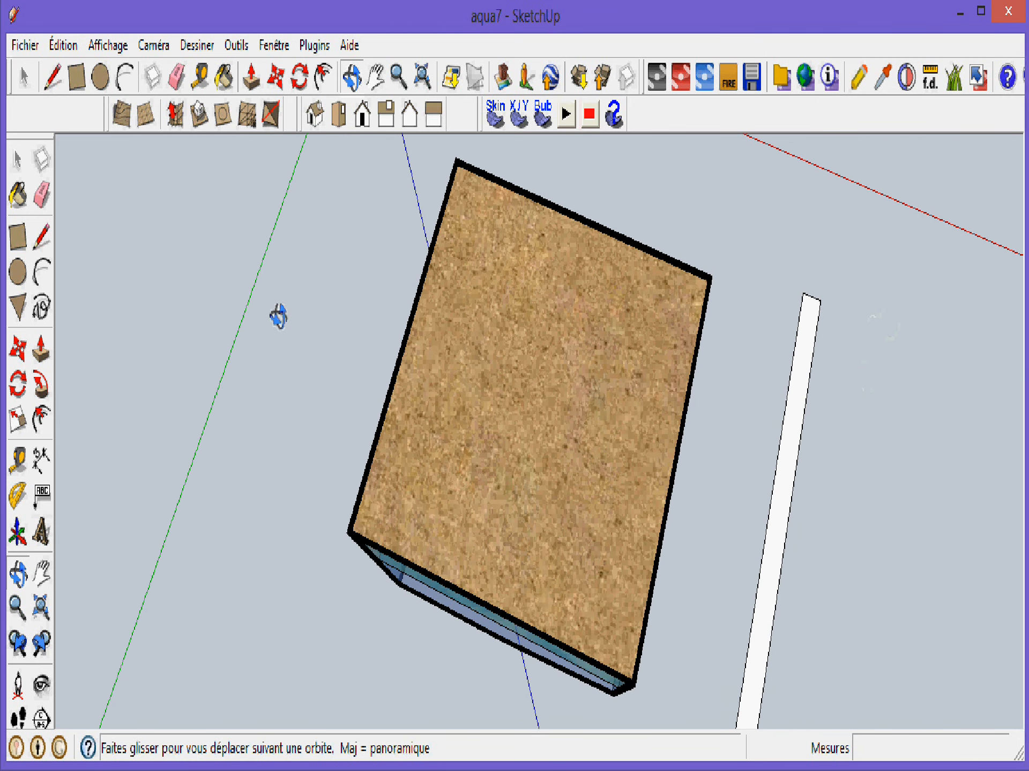
drag(279, 314, 446, 223)
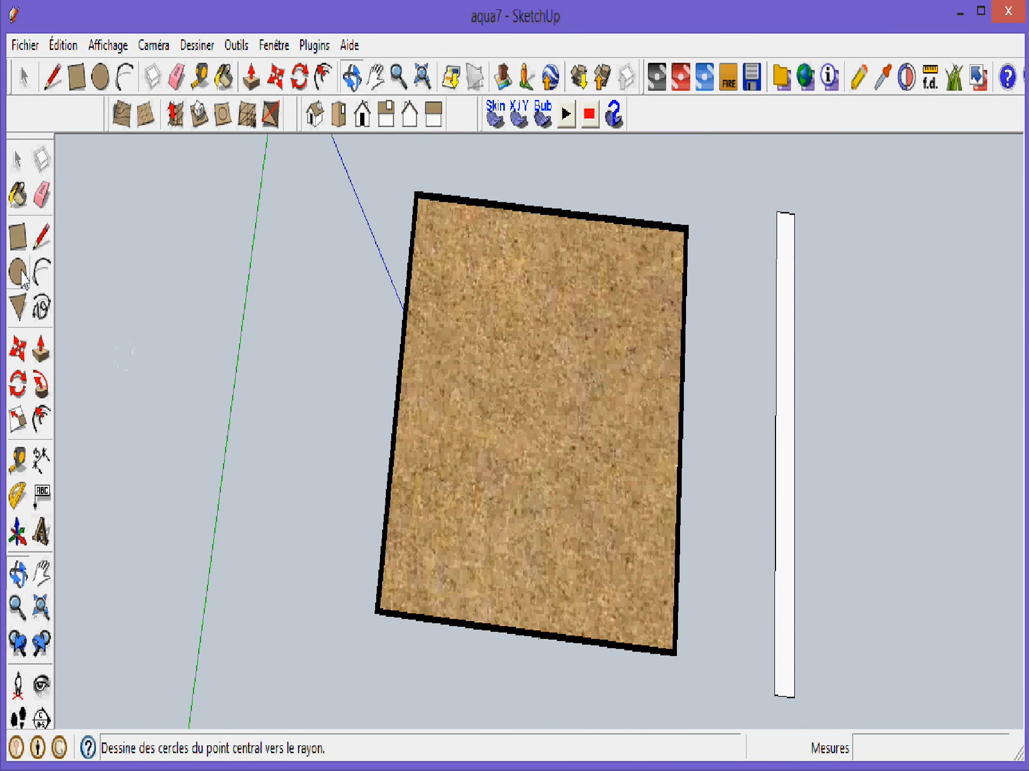
key(space)
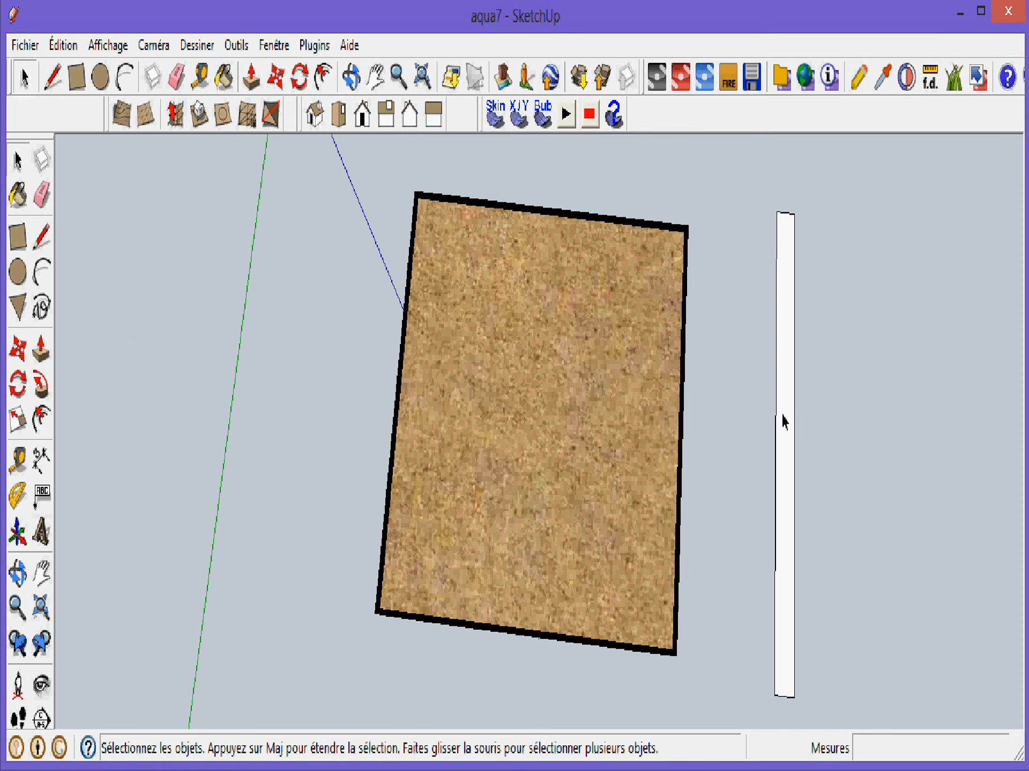
click(783, 421)
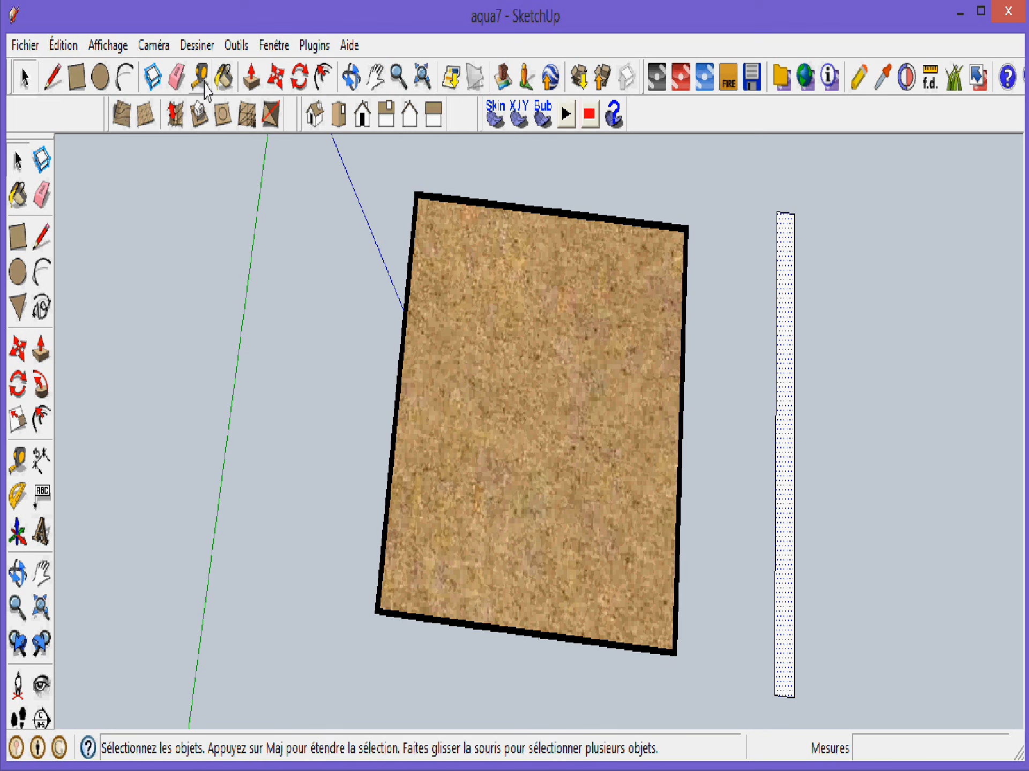
click(17, 419)
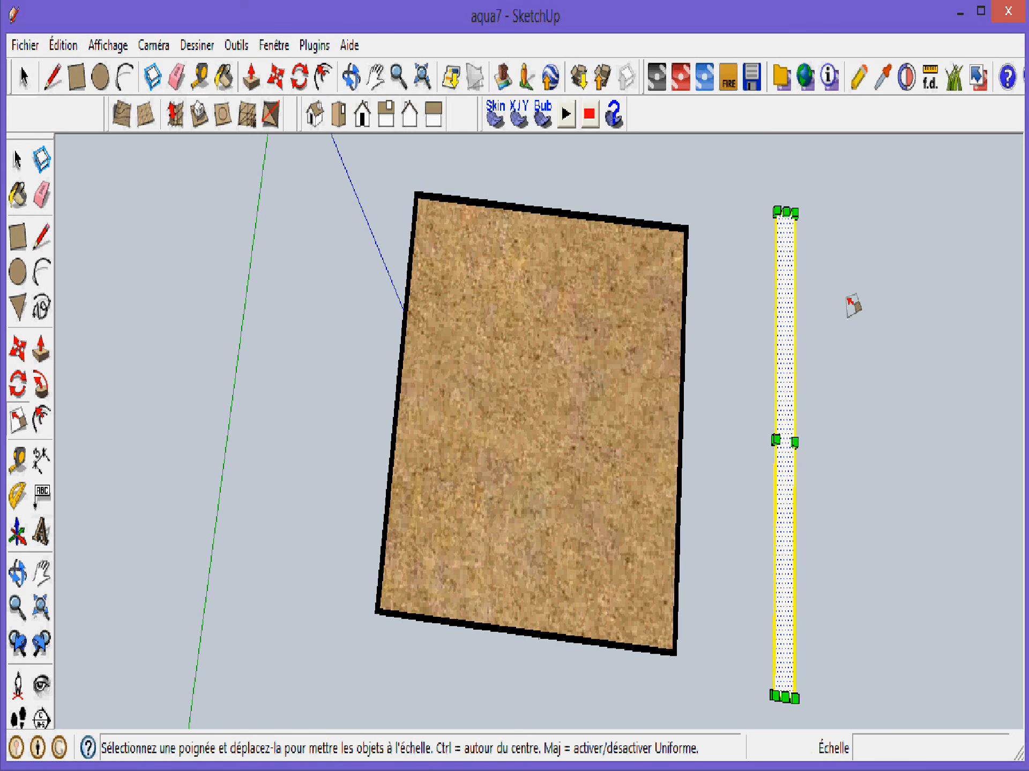
drag(785, 212, 785, 269)
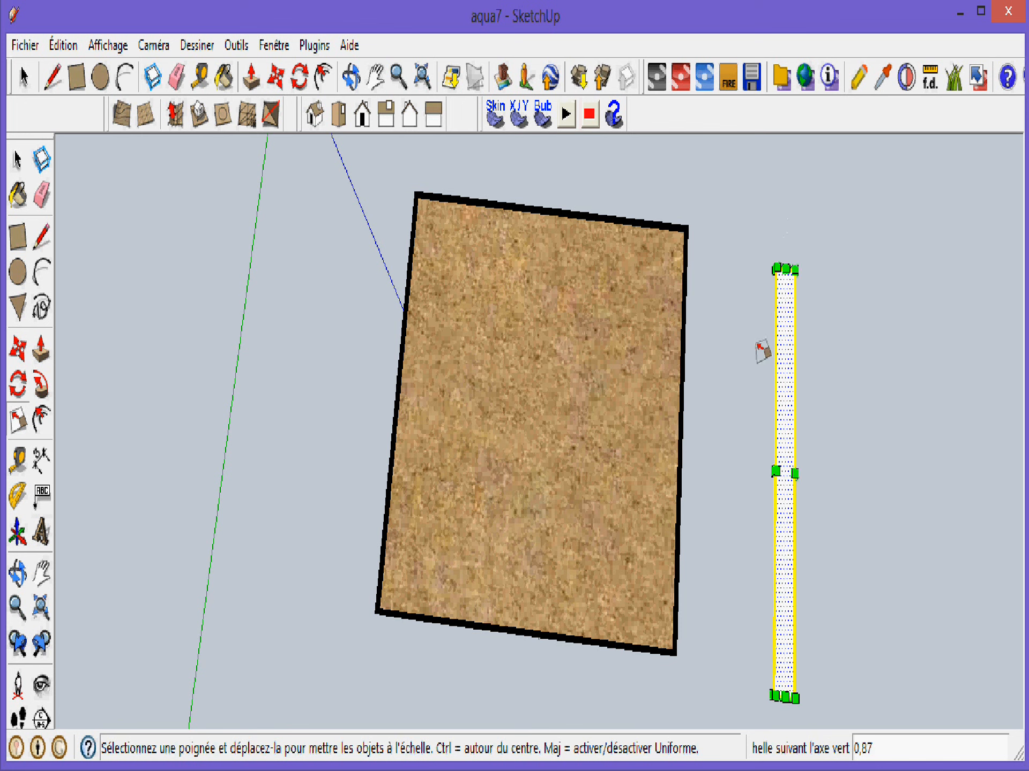
drag(785, 696, 786, 664)
click(18, 160)
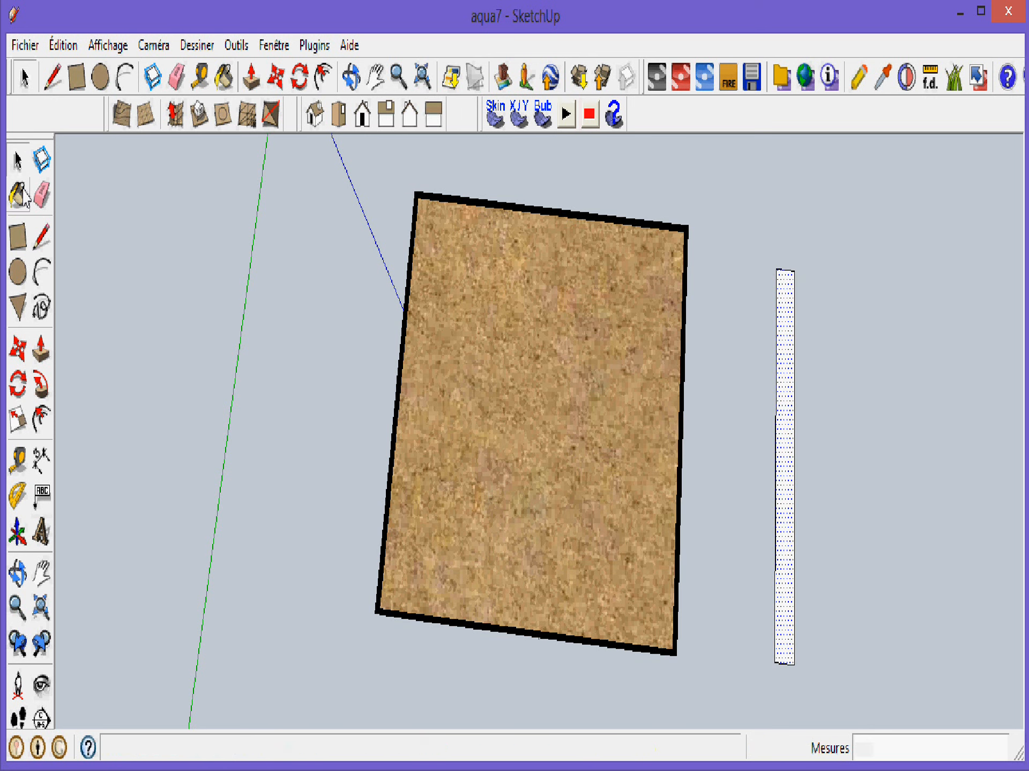
click(18, 195)
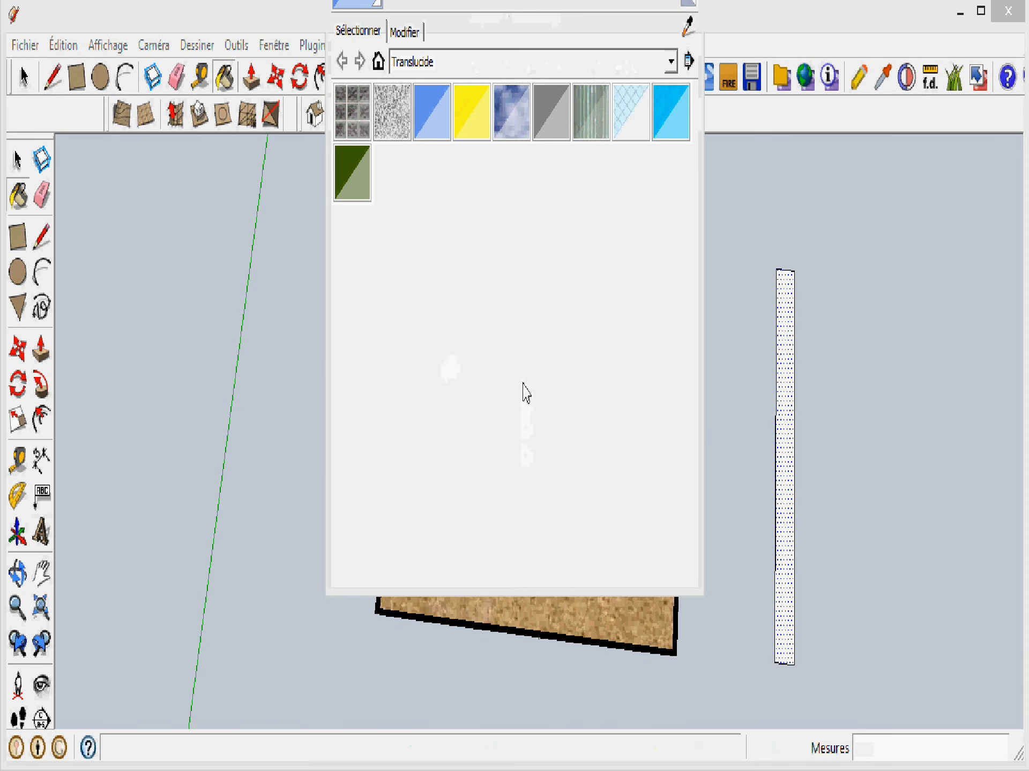
click(670, 62)
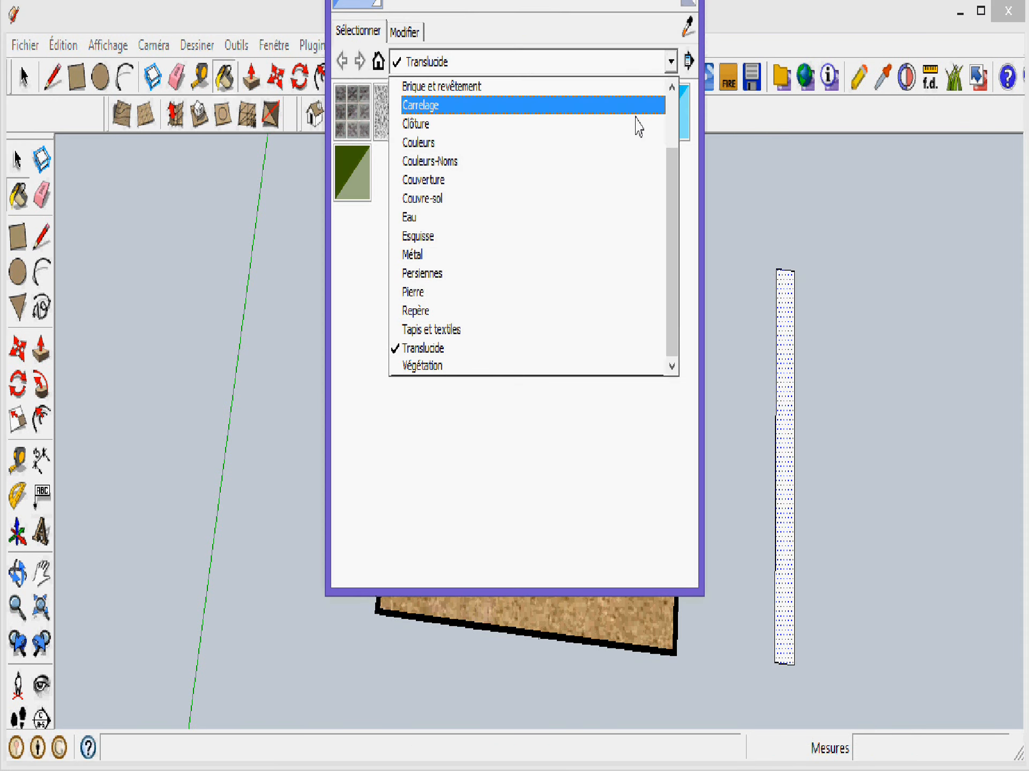
click(632, 144)
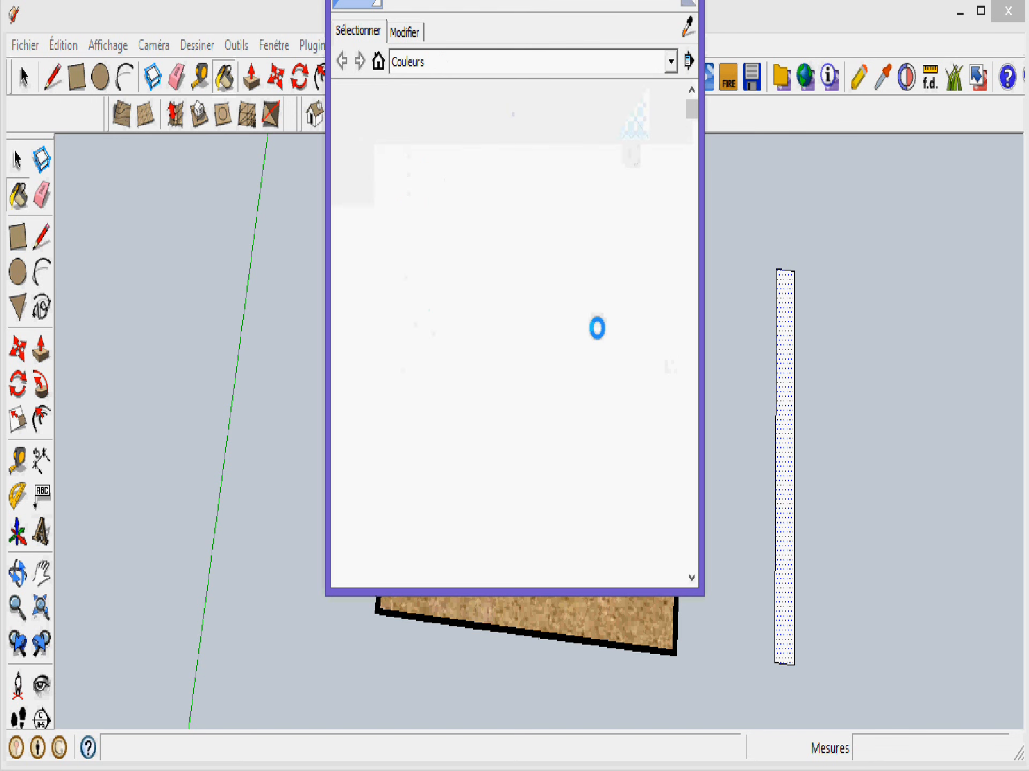
click(343, 128)
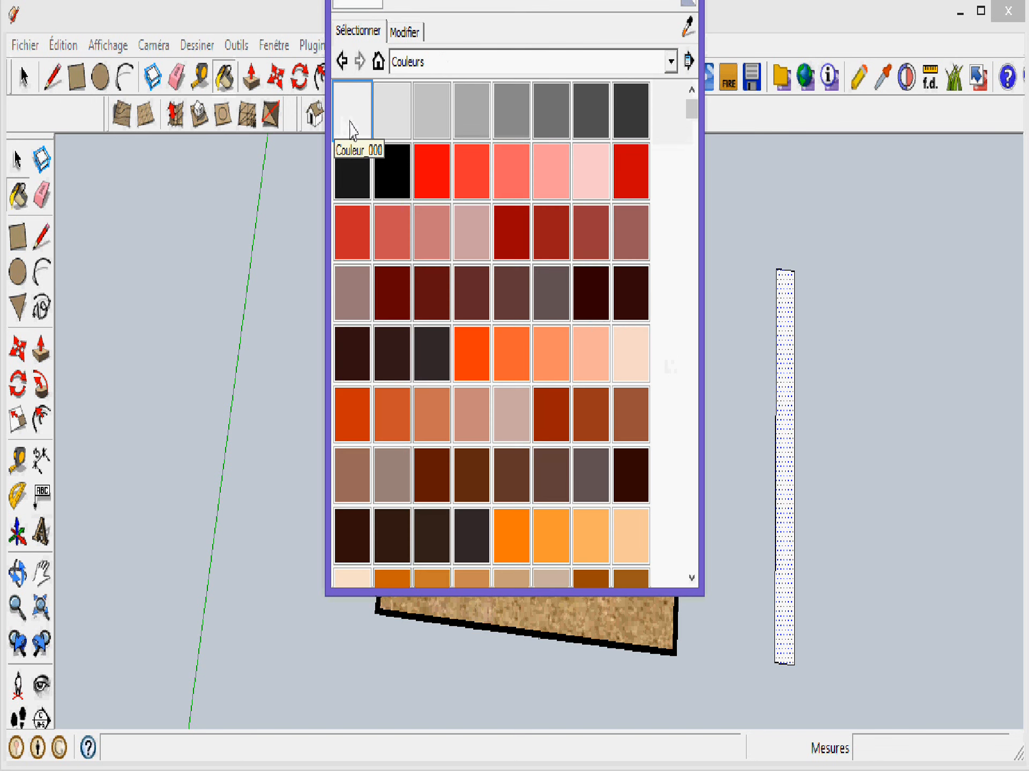
key(alt+F4)
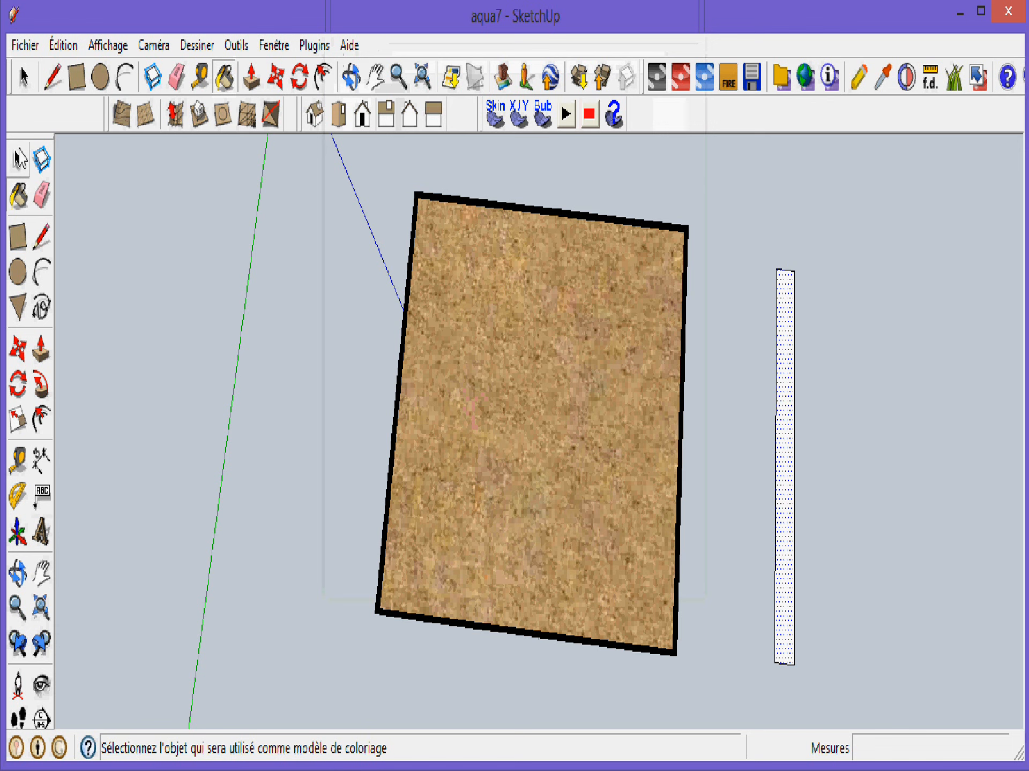
click(18, 158)
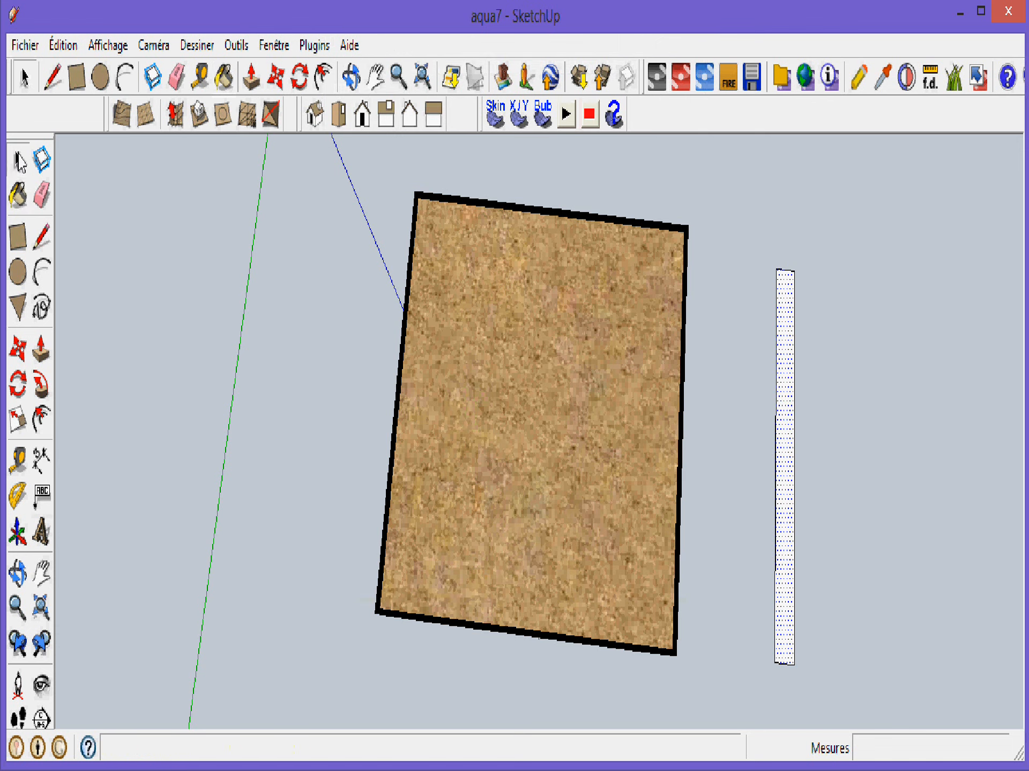
Select the whole strip and move it about 433 mm vertically to a height above the aquarium
click(360, 79)
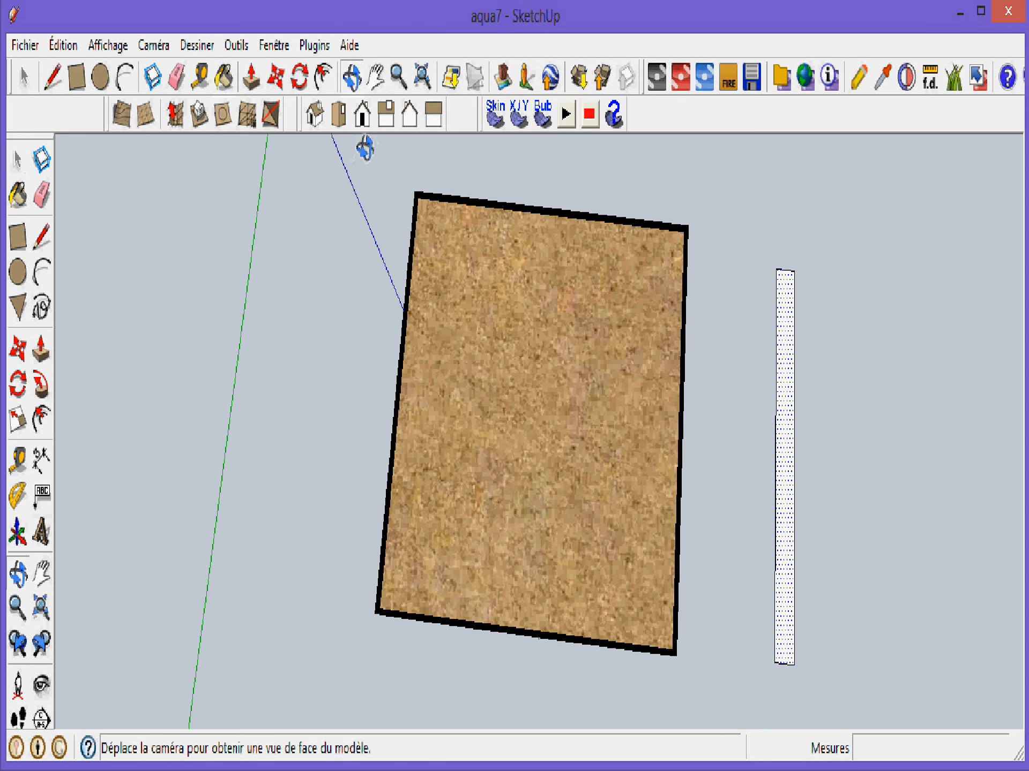
drag(365, 159, 283, 429)
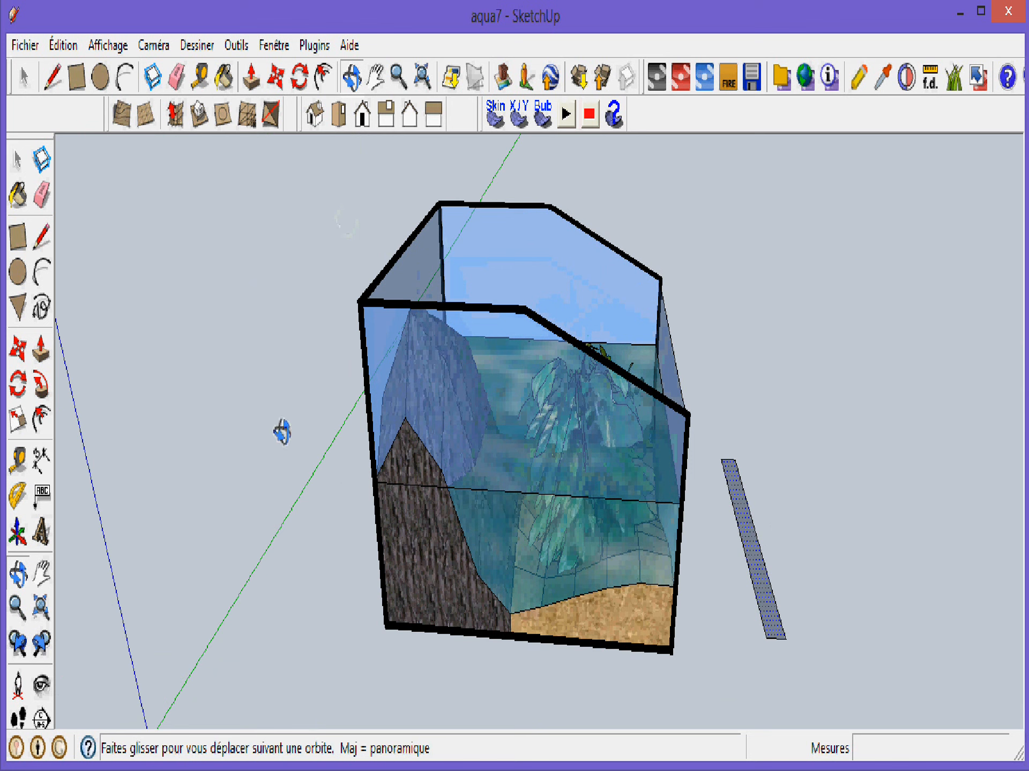
click(362, 115)
click(337, 120)
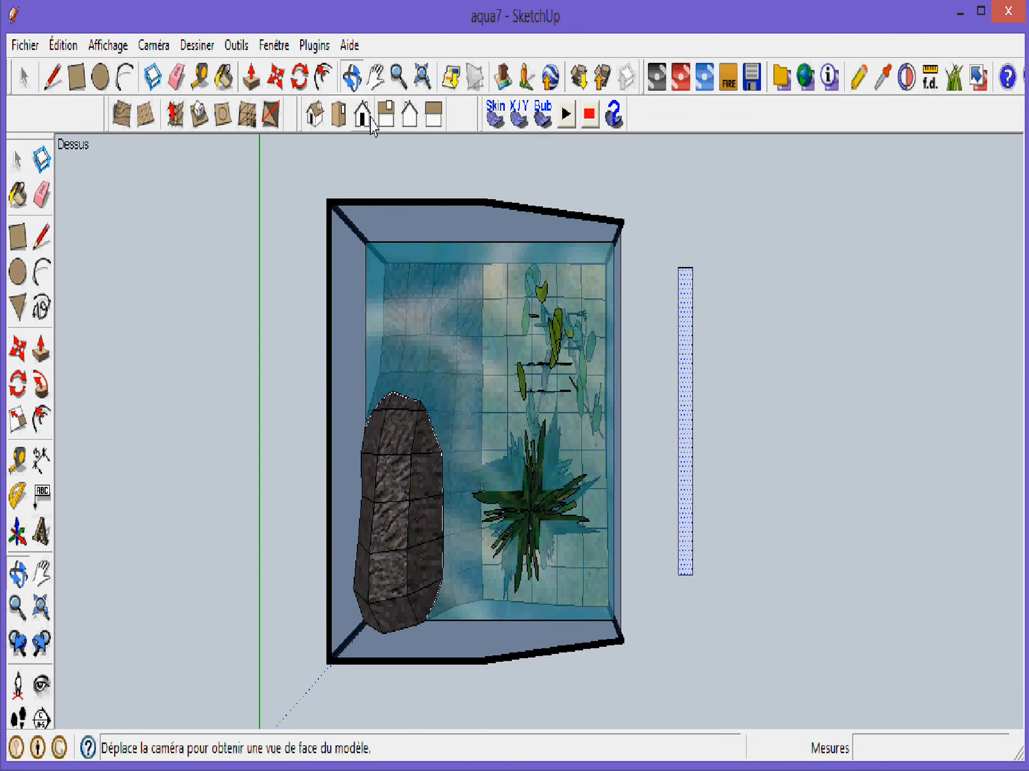
click(362, 116)
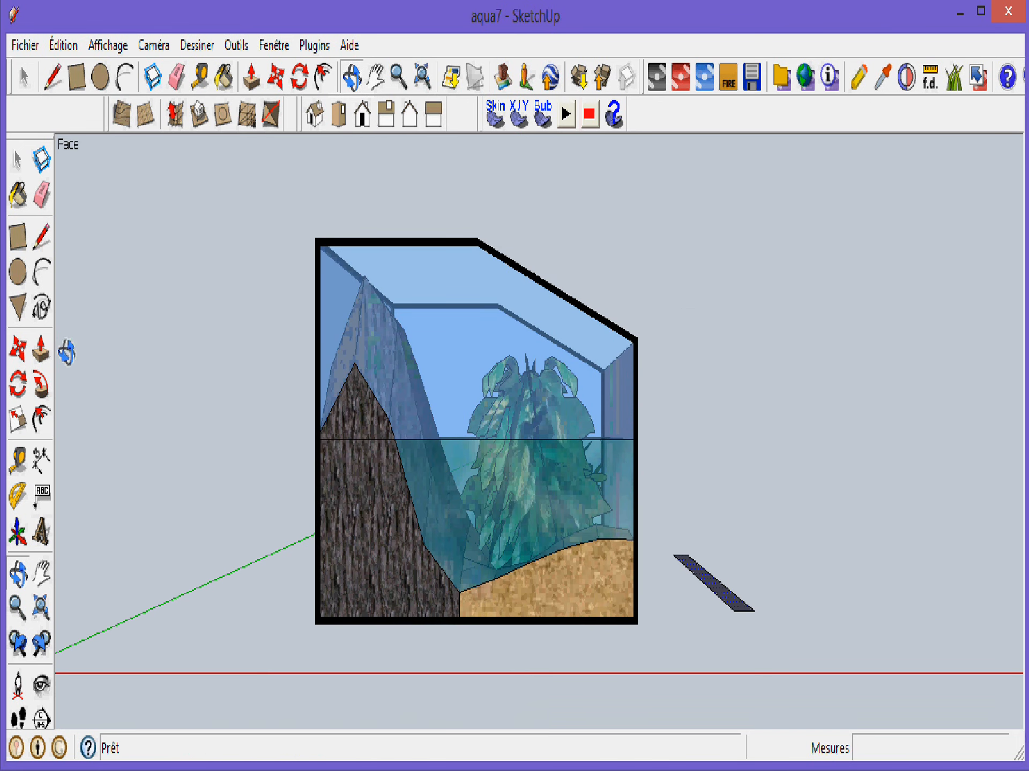
key(space)
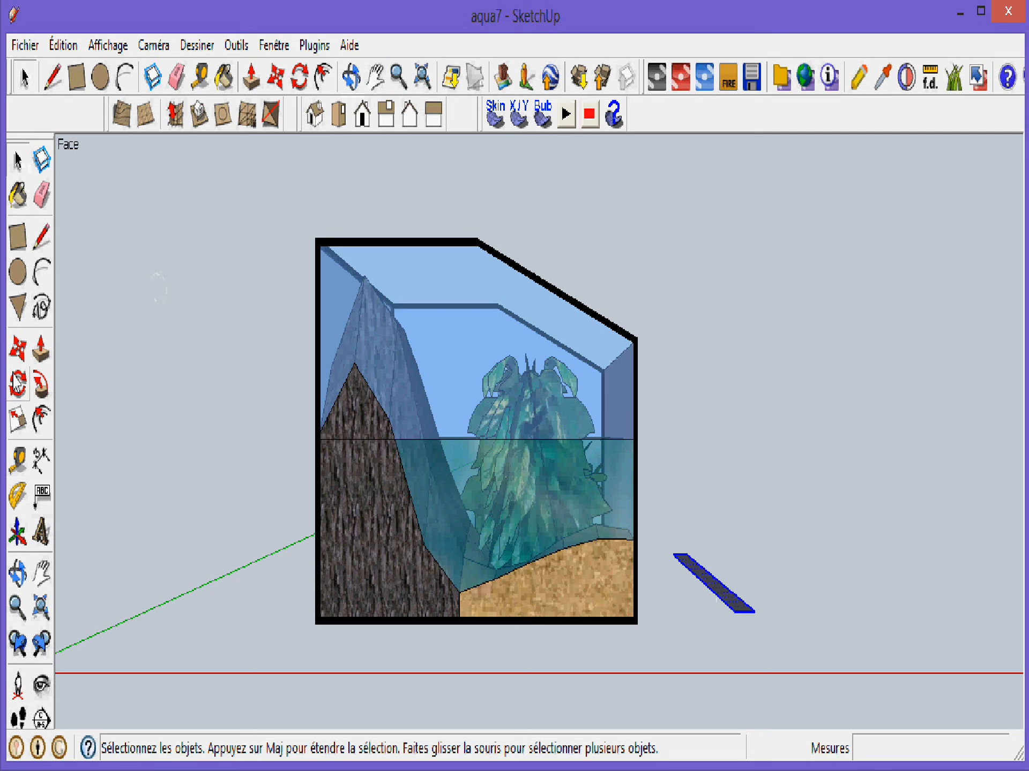
click(19, 352)
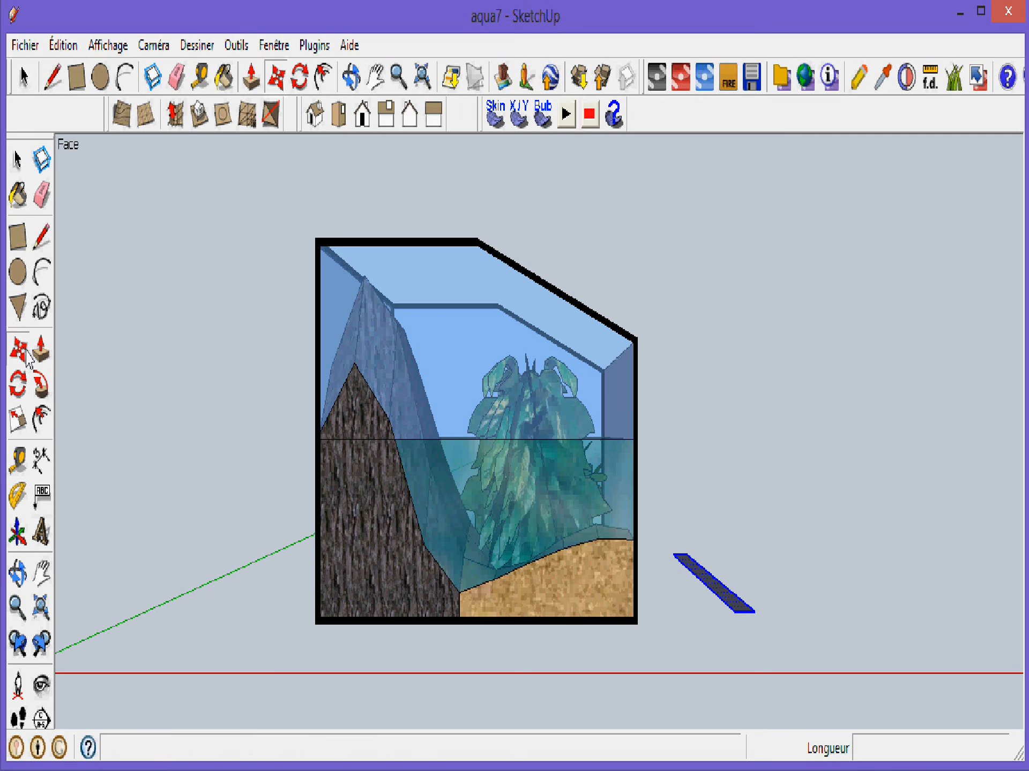
click(714, 580)
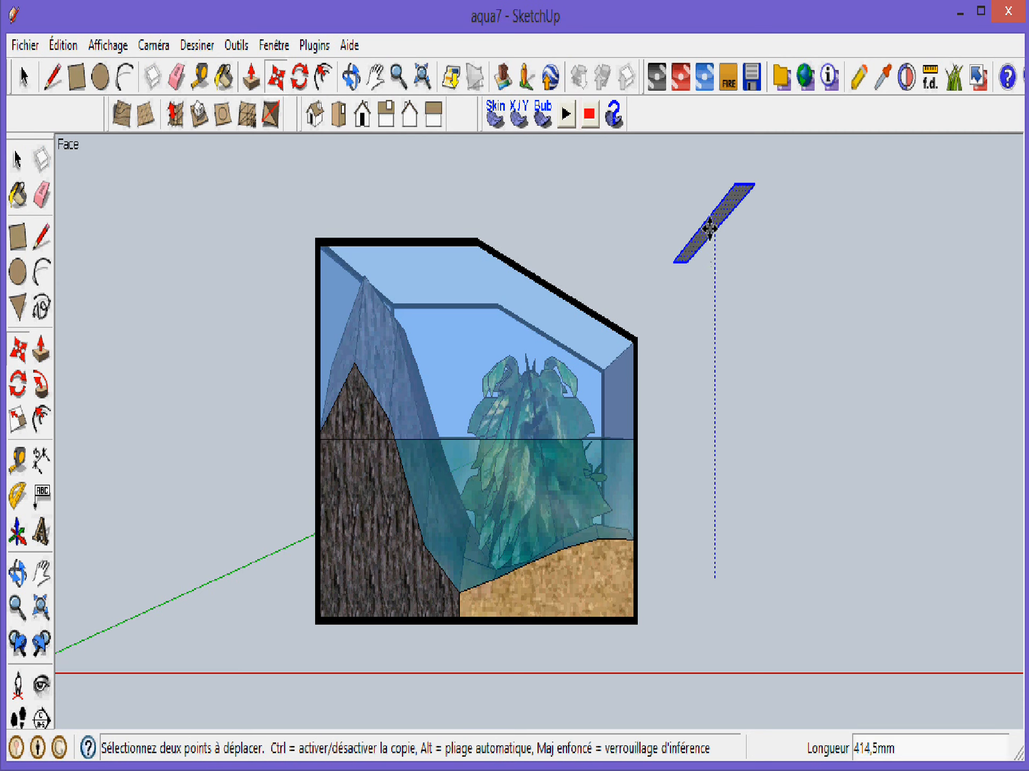
click(711, 214)
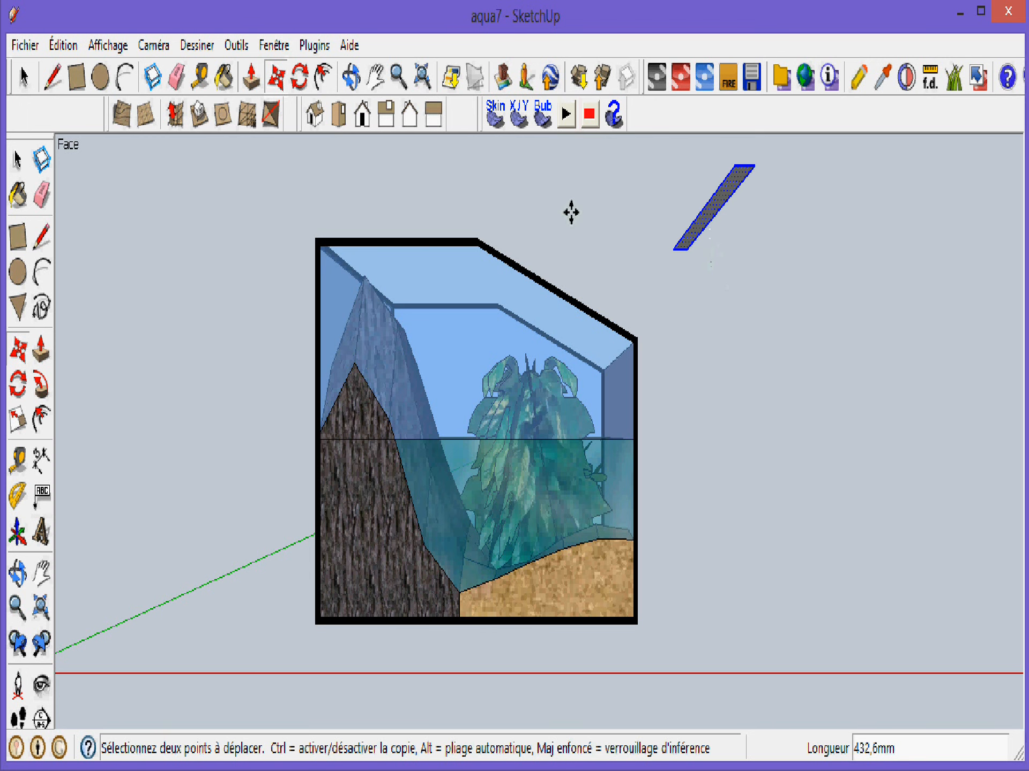
Move the strip about 519 mm along the red axis over the rock, and shift it about 18 mm lengthwise to line up with the tank
click(385, 113)
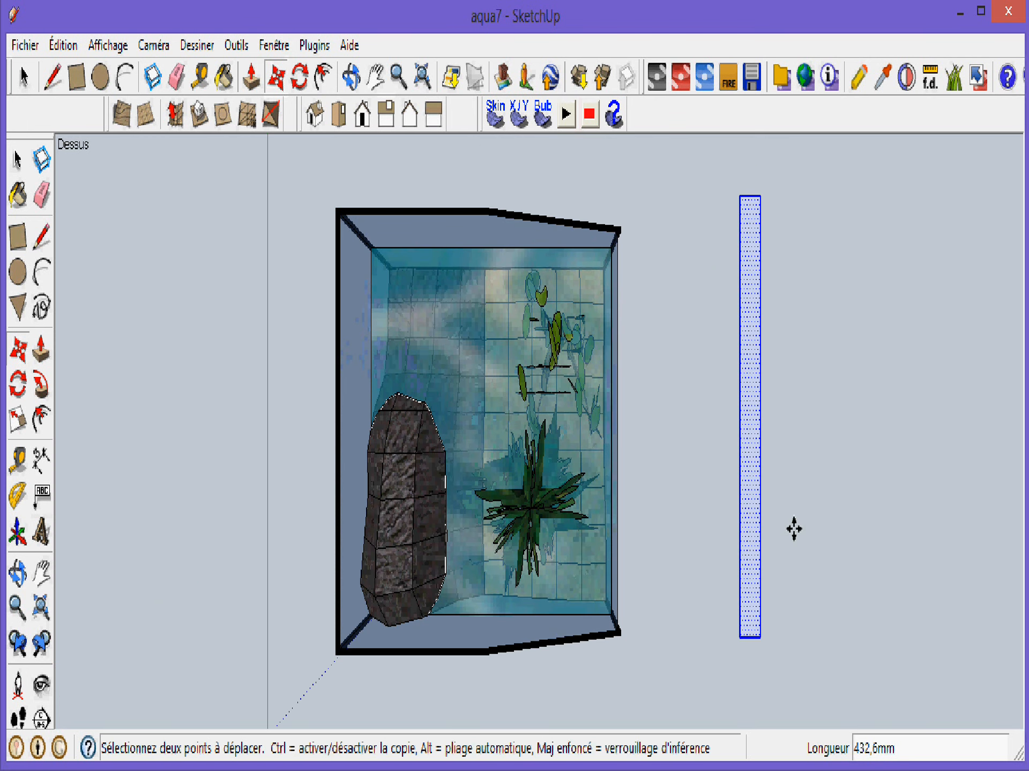
click(751, 408)
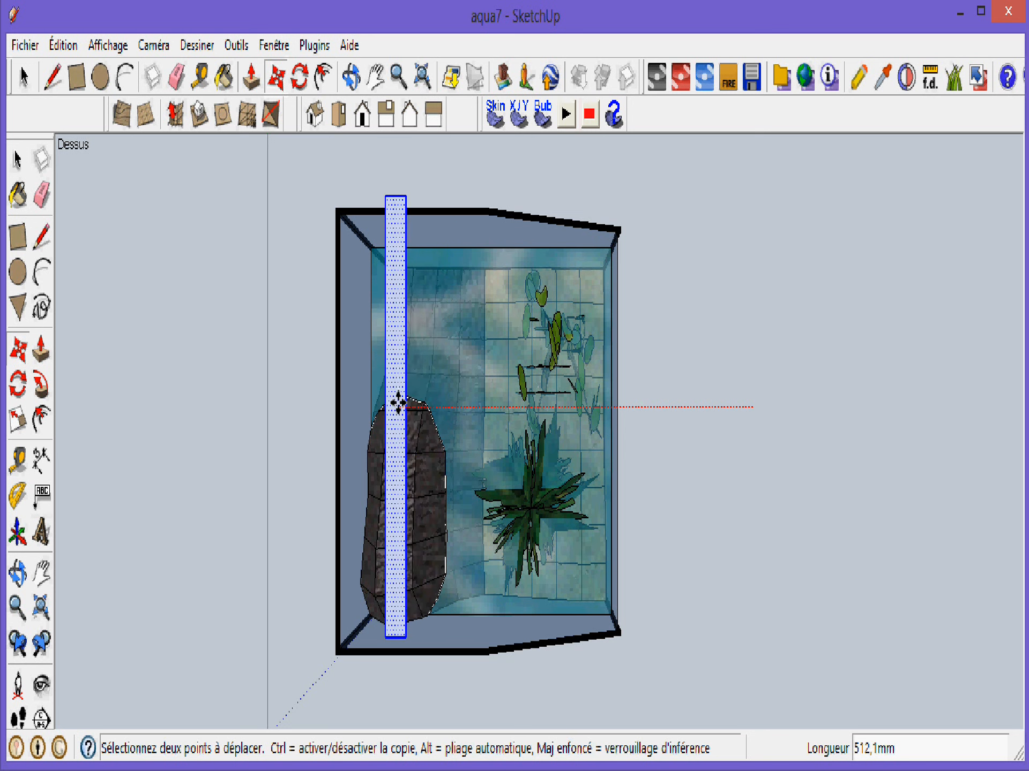
click(395, 407)
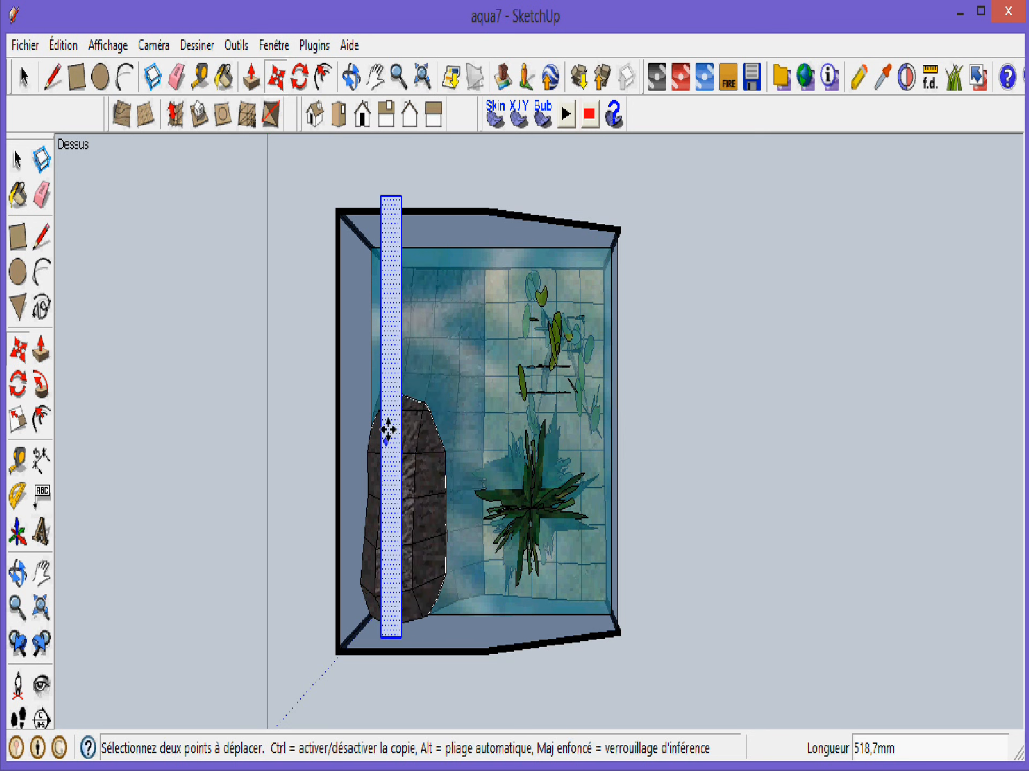
click(390, 410)
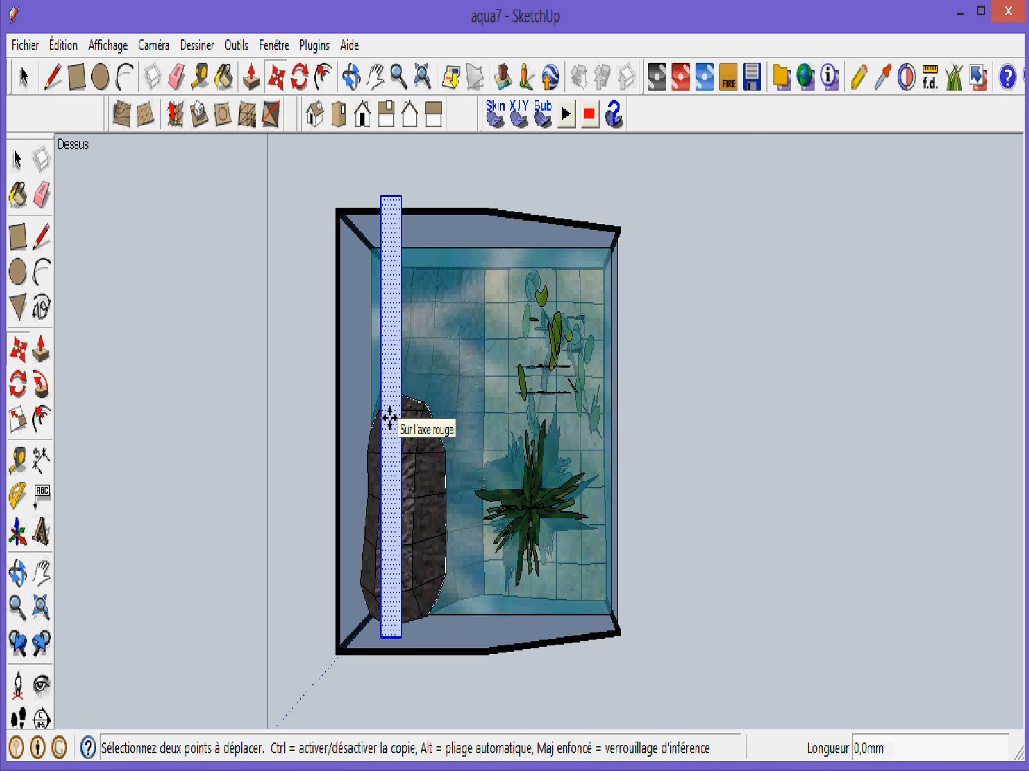
click(391, 421)
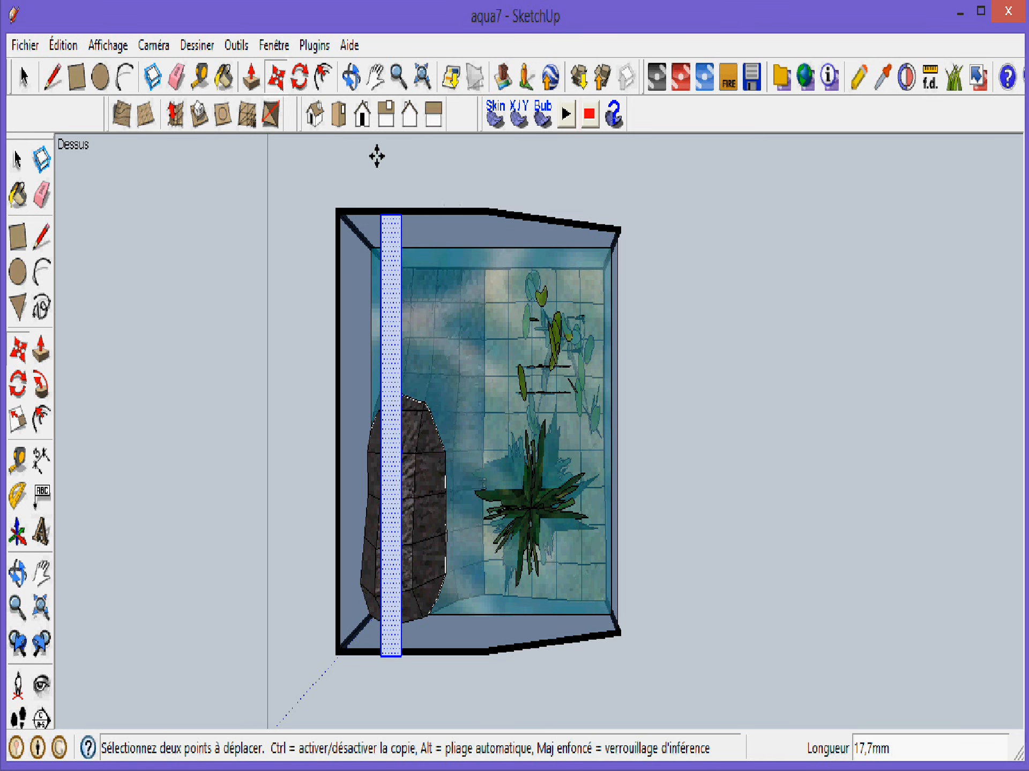
Check the strip's placement from the standard views, and move it about 48 mm along the red axis toward the tank's rock-side wall
click(361, 114)
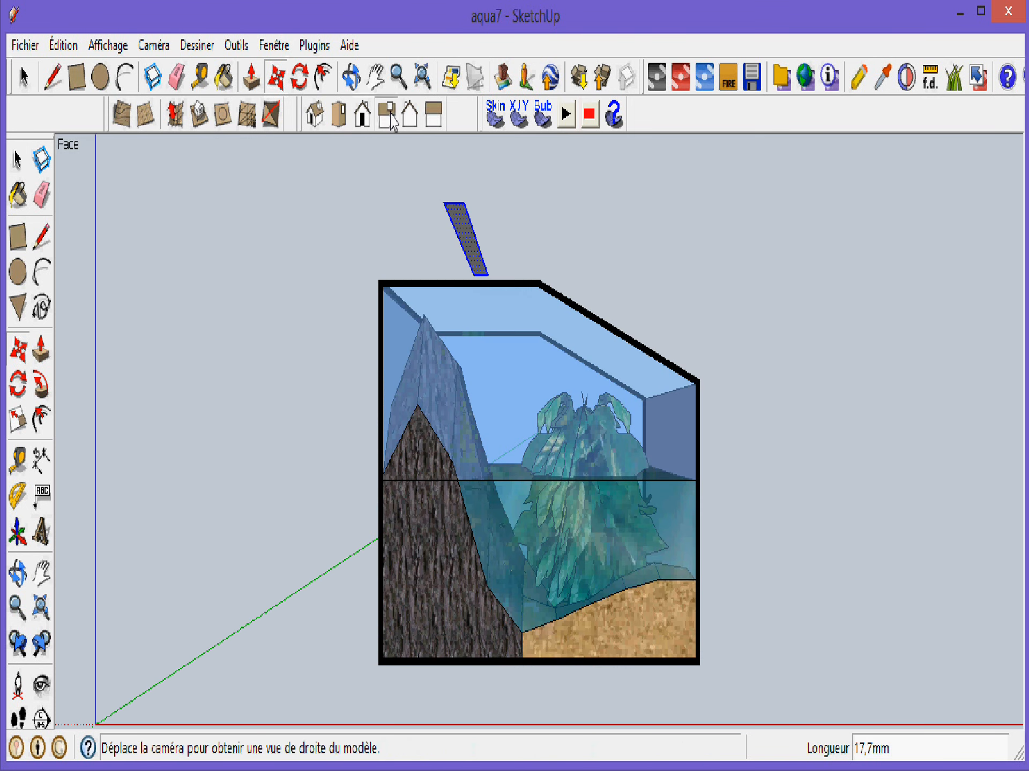
click(386, 114)
click(411, 117)
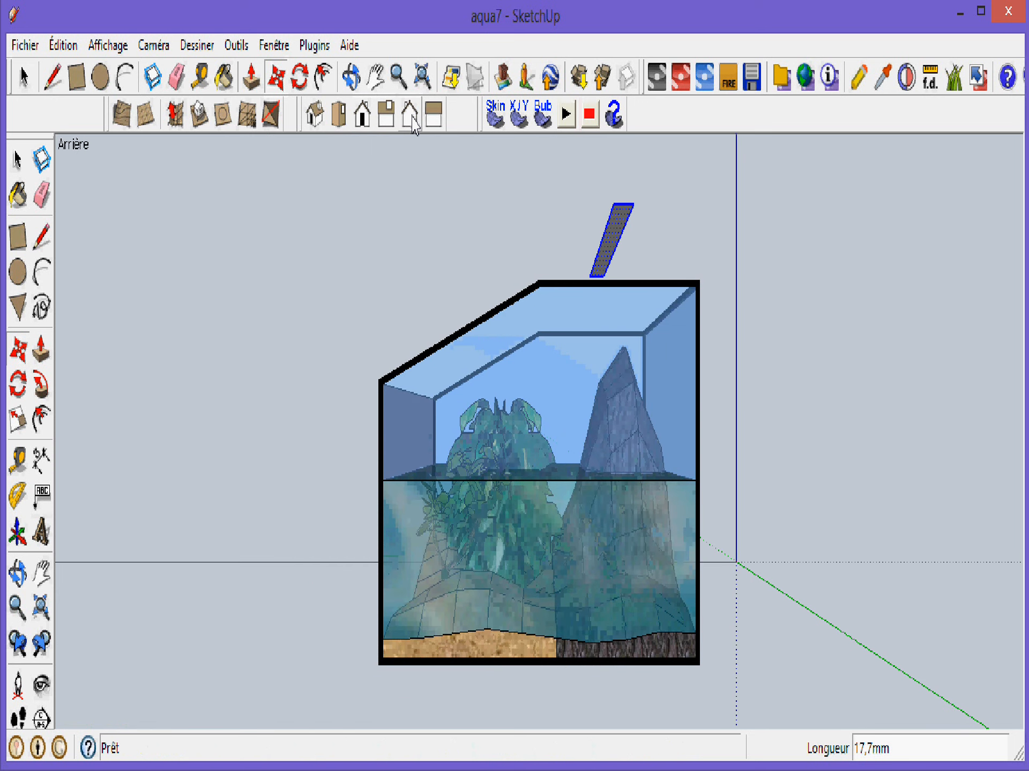
click(434, 116)
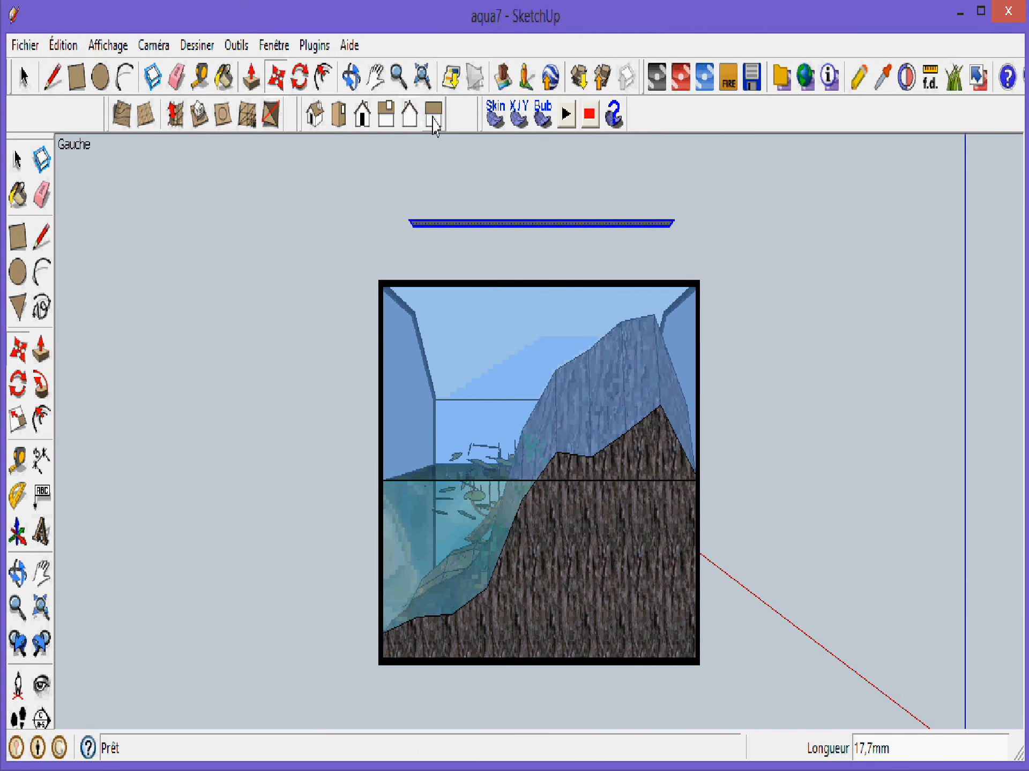
click(360, 118)
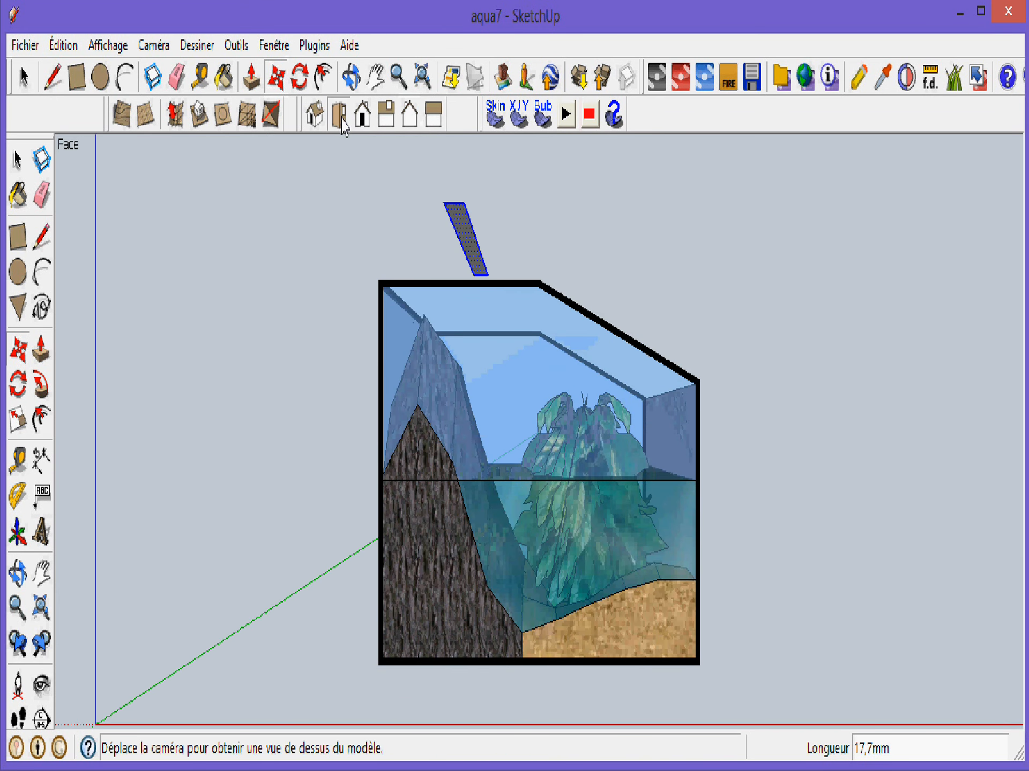
click(342, 121)
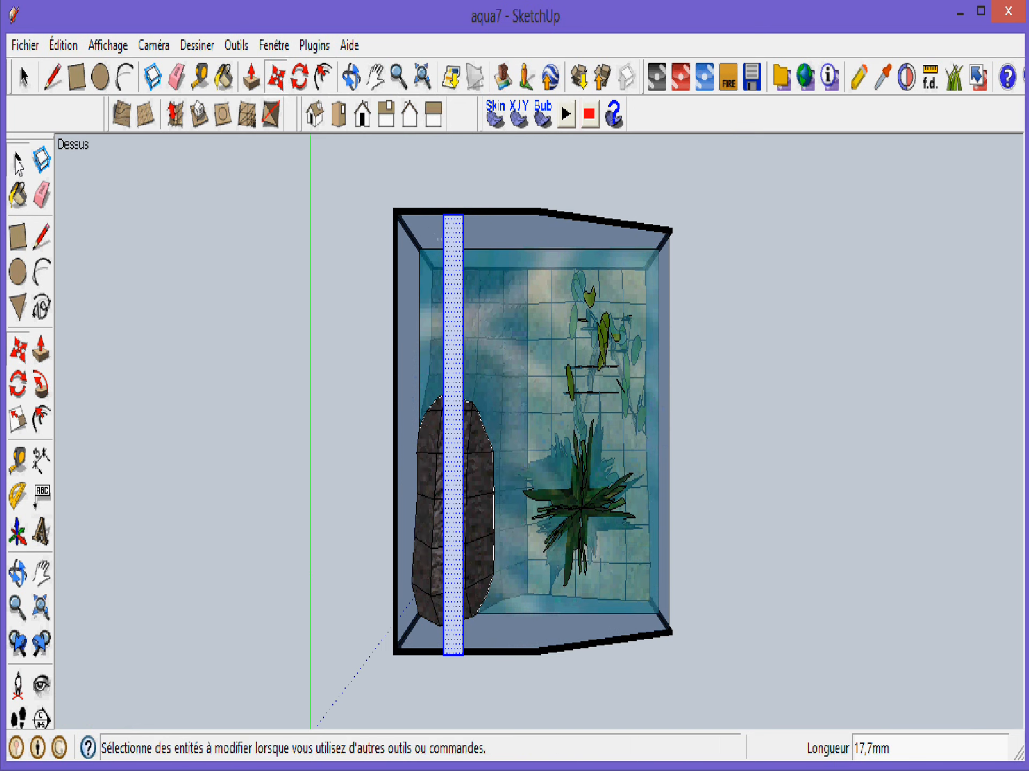
click(18, 164)
click(16, 355)
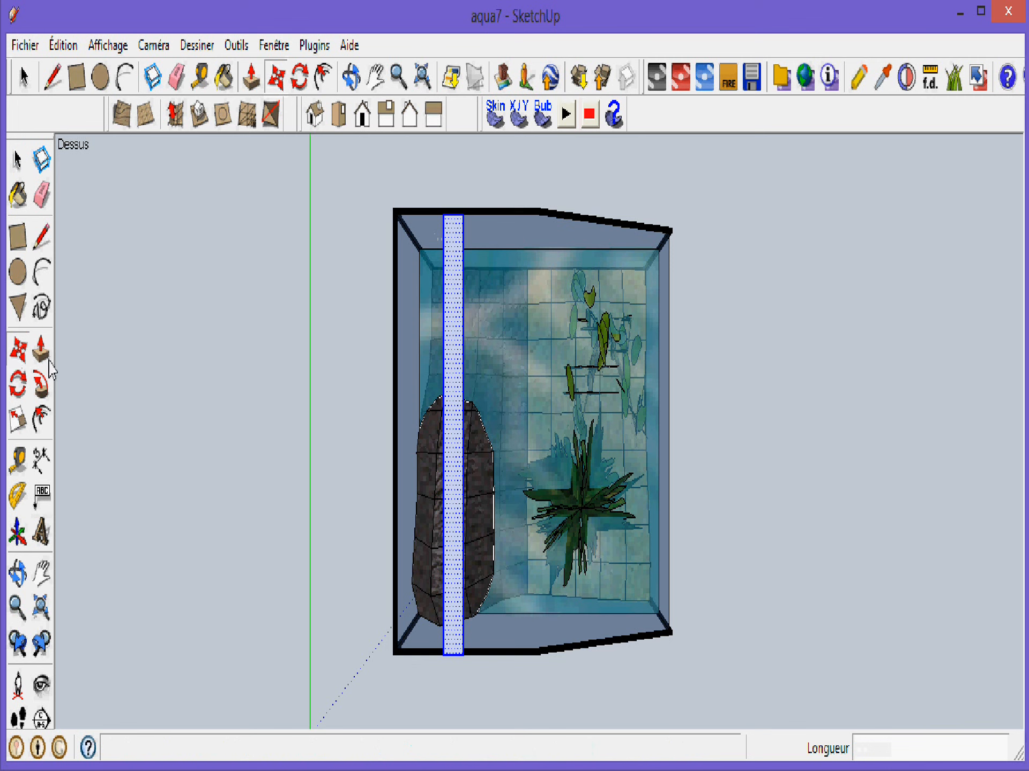
click(453, 444)
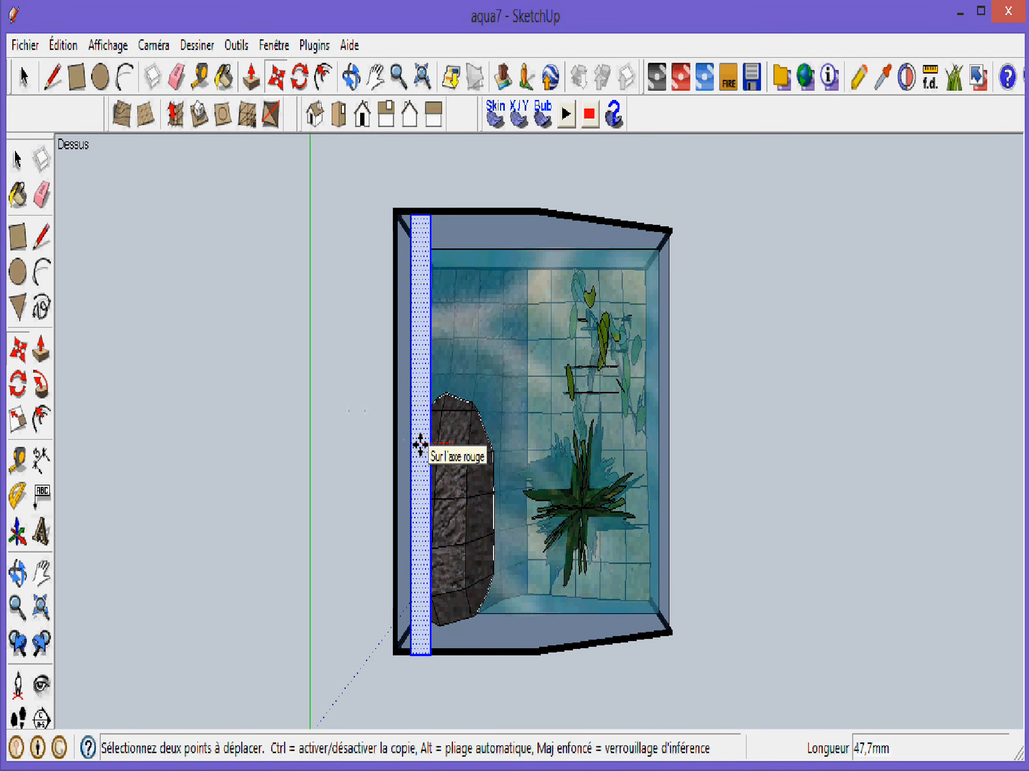
click(420, 444)
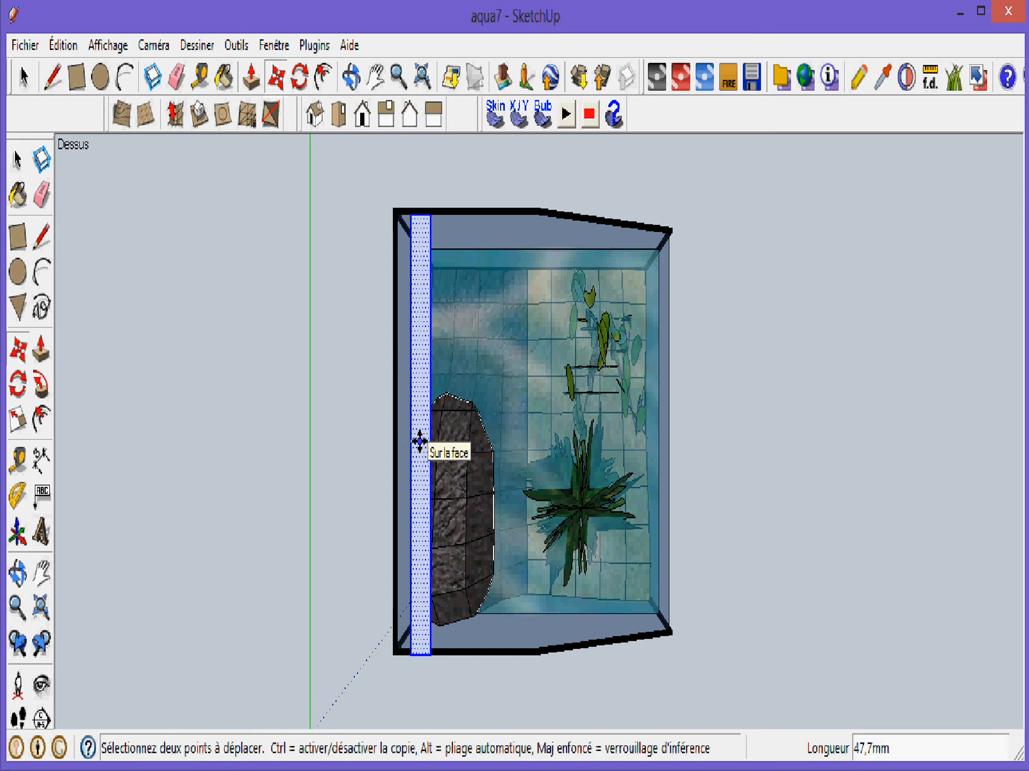
Try to copy the strip from its face onto the rock, and undo the copy
key(ctrl)
click(420, 442)
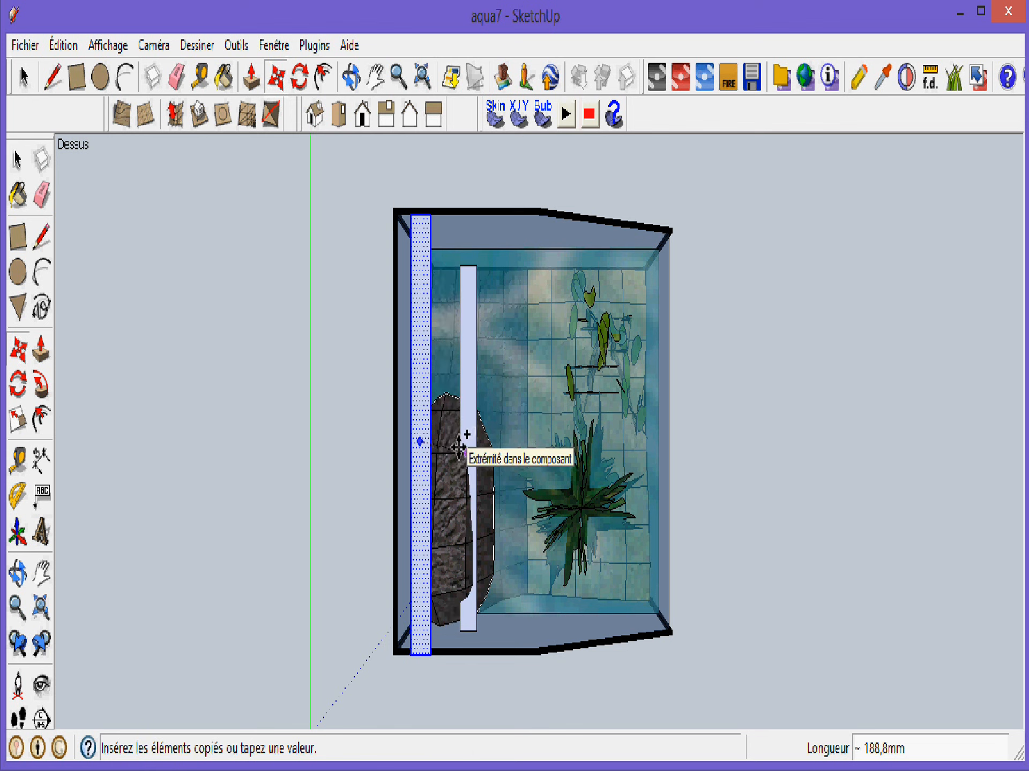
click(458, 447)
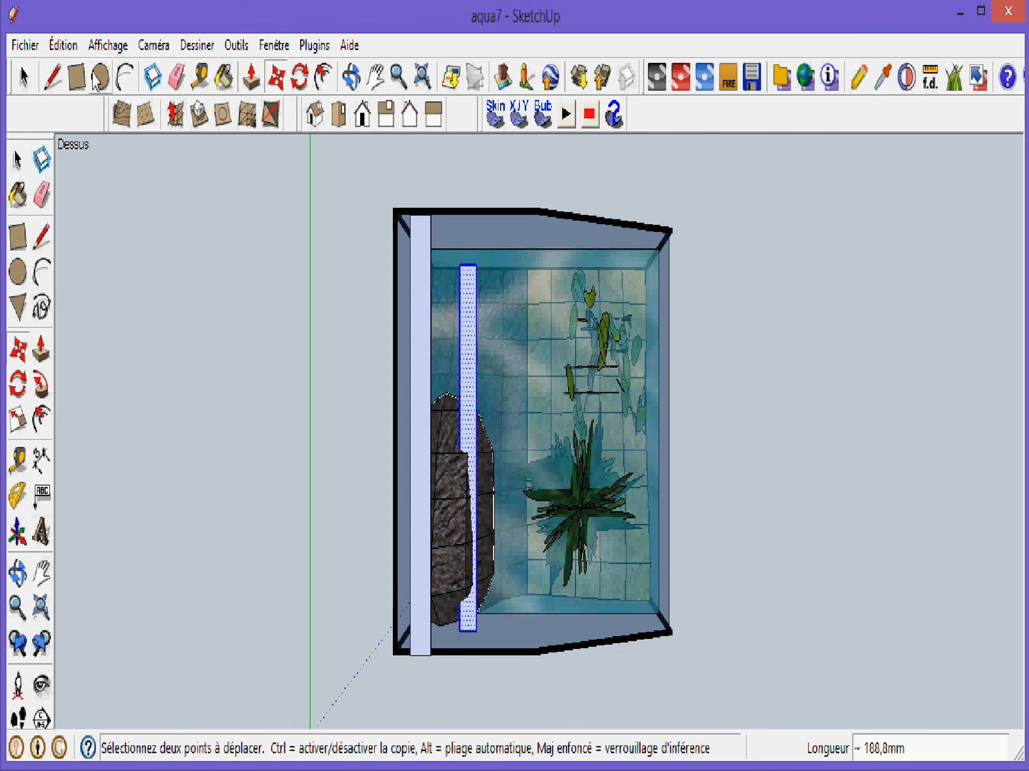
click(77, 46)
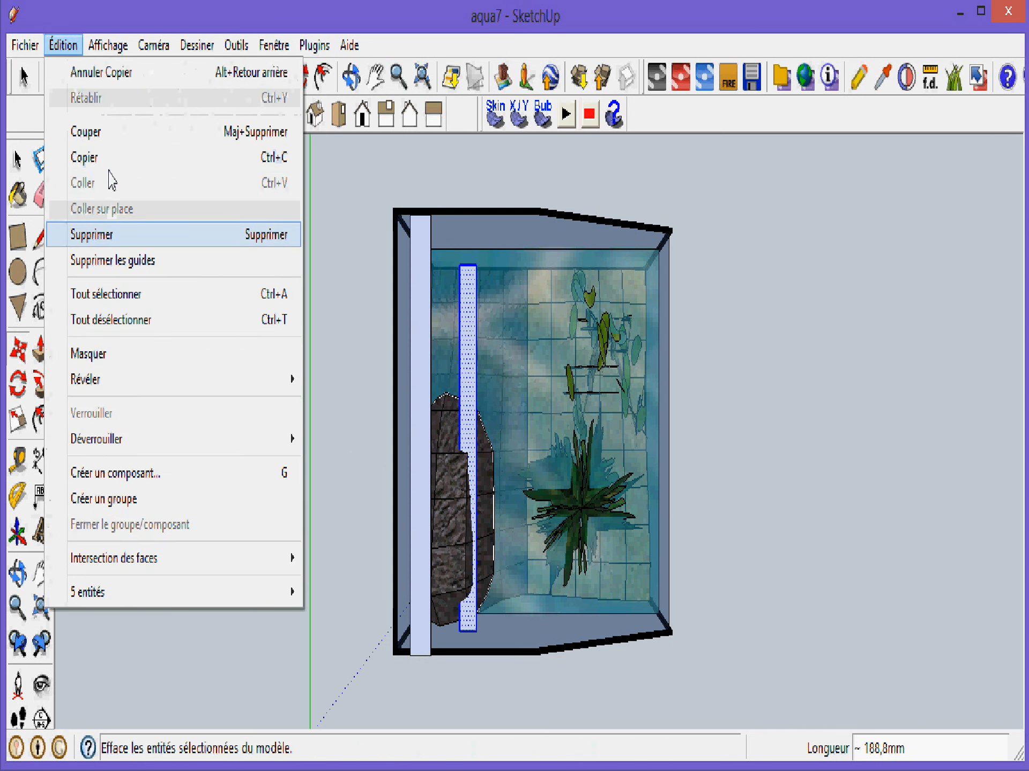
click(111, 75)
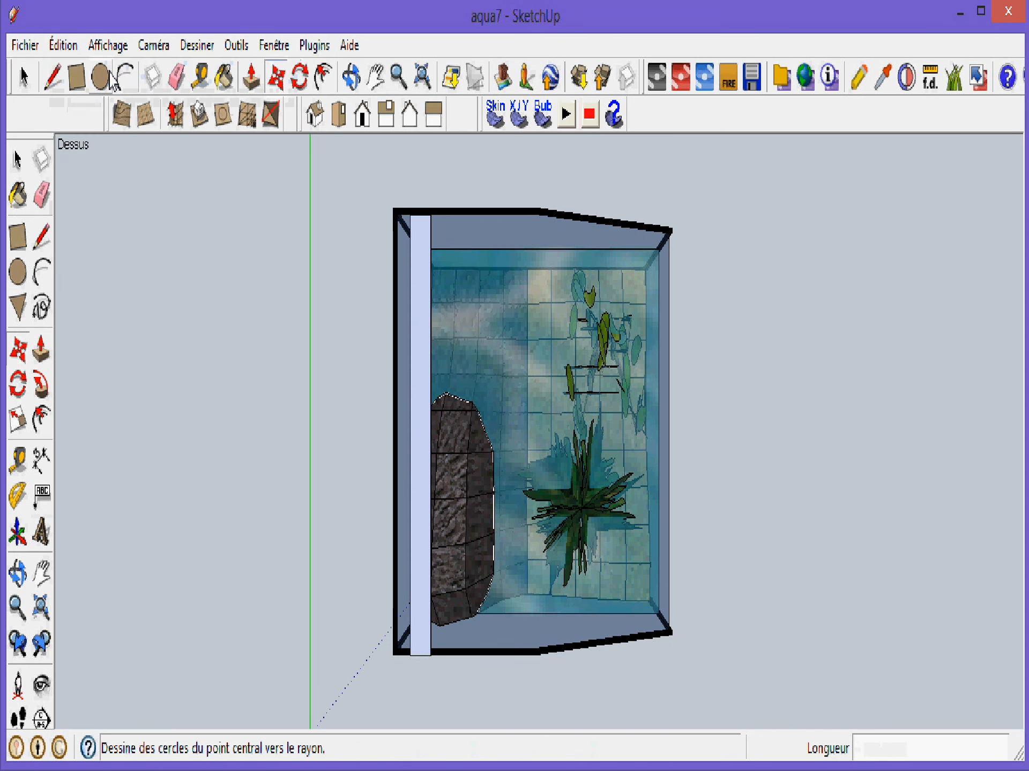
Try to copy the strip about 86 mm from its front end edge, and undo the copy
click(18, 160)
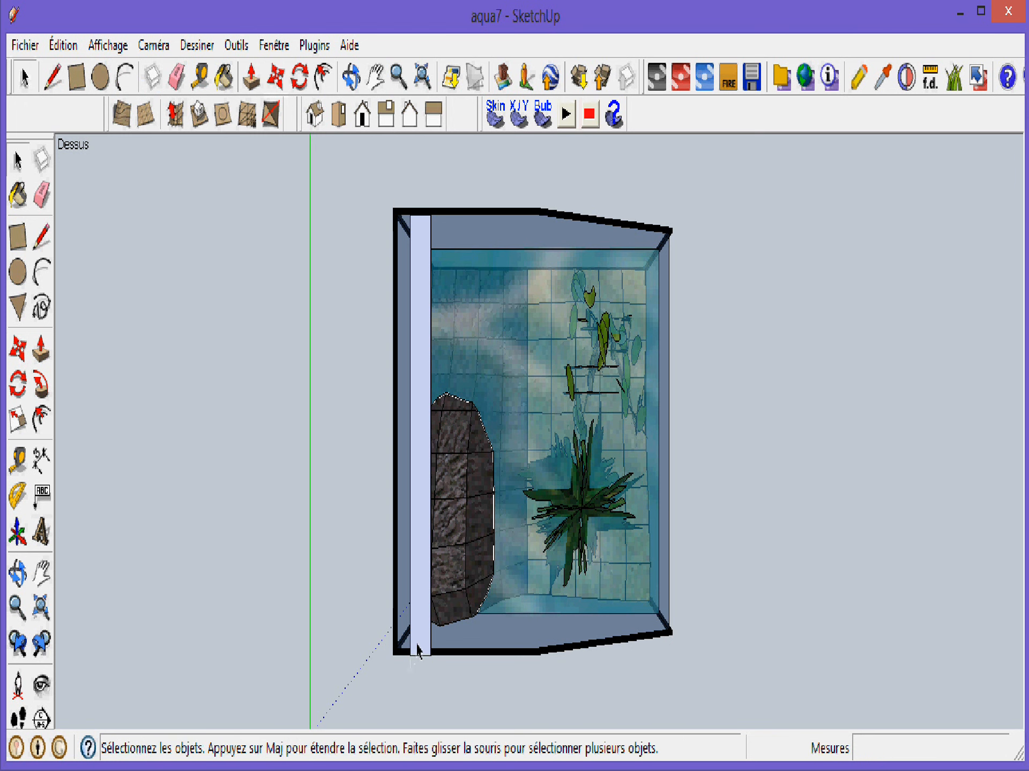
scroll(417, 650, up, 3)
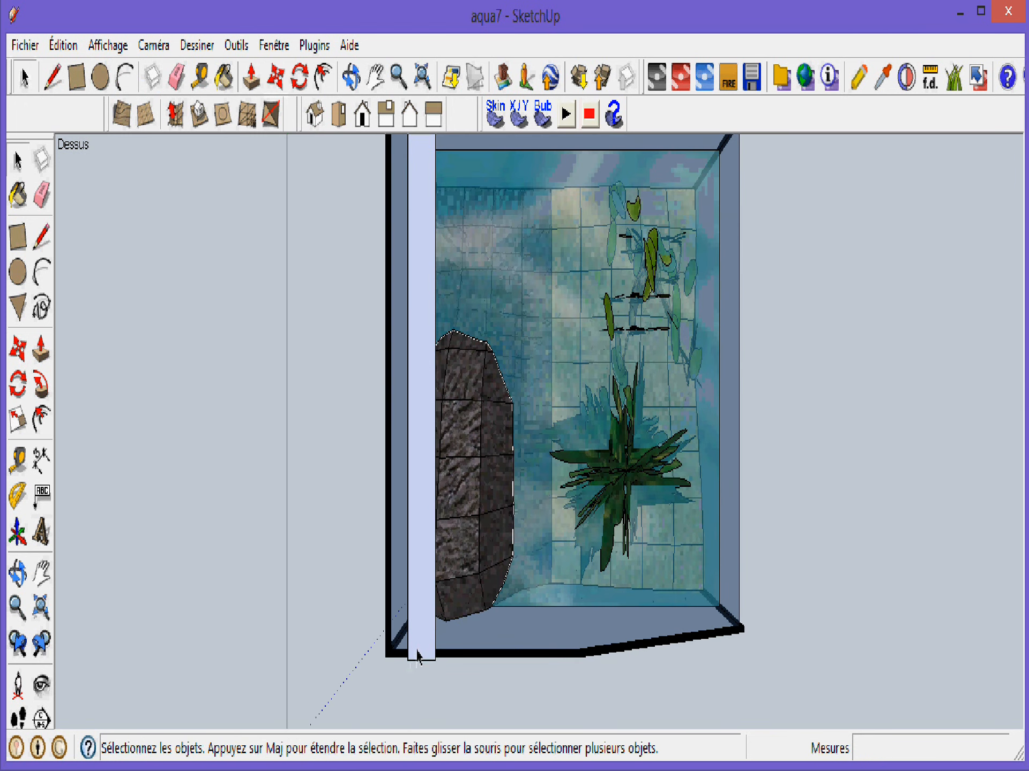
scroll(417, 653, down, 3)
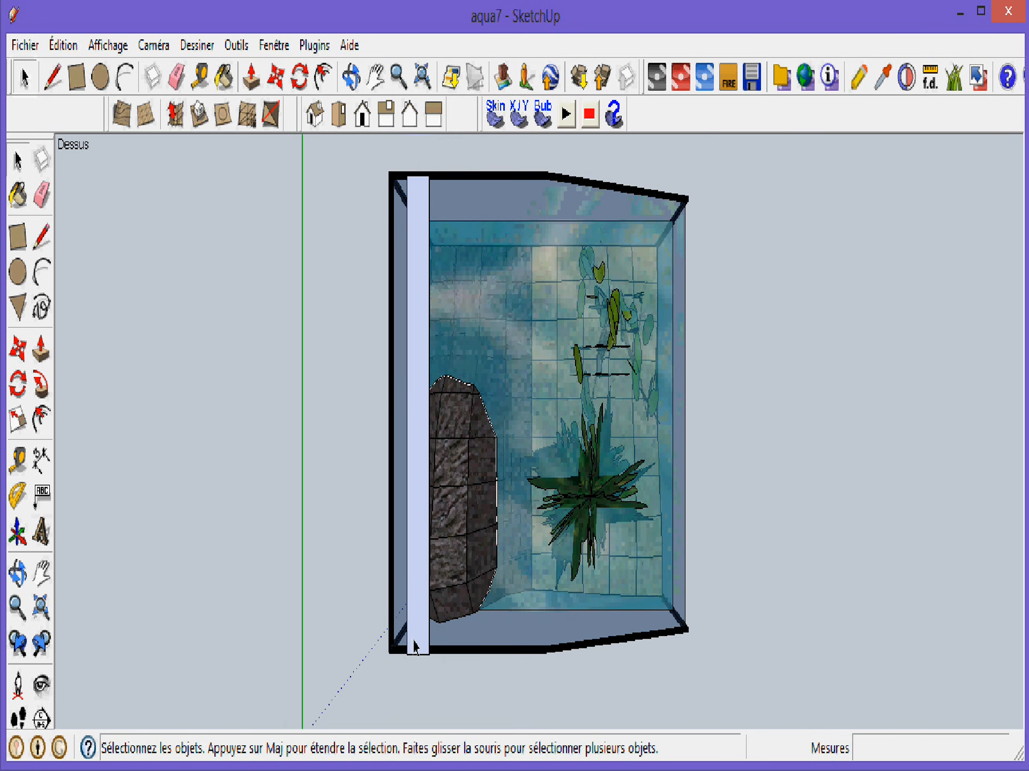
click(415, 646)
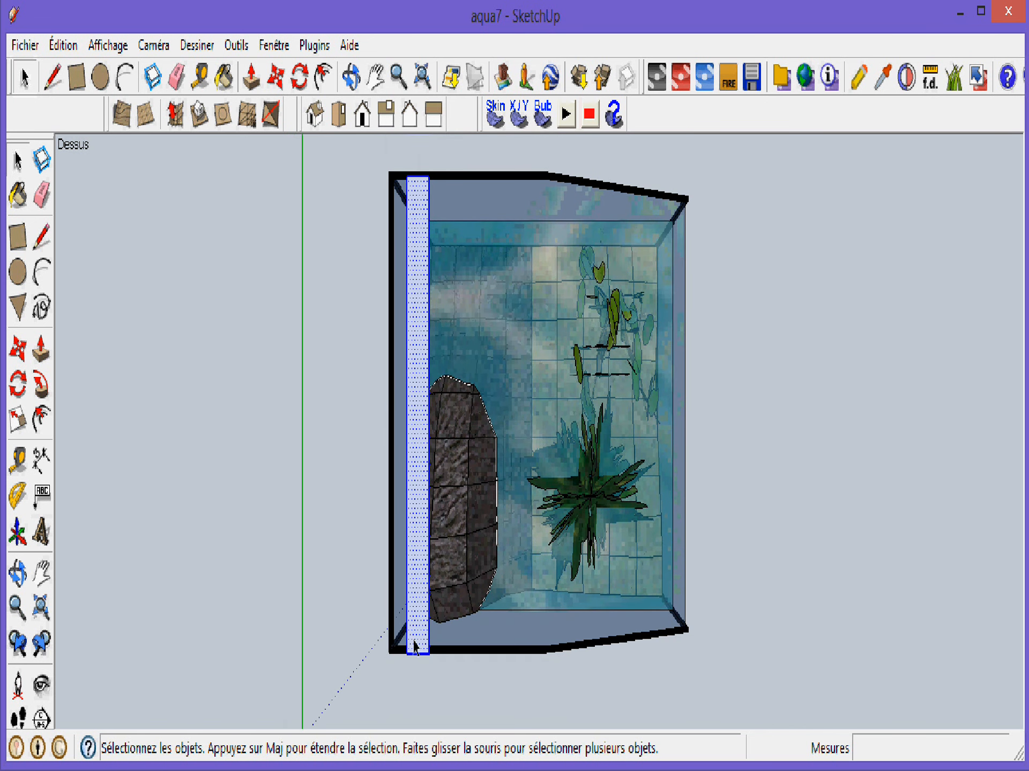
click(18, 349)
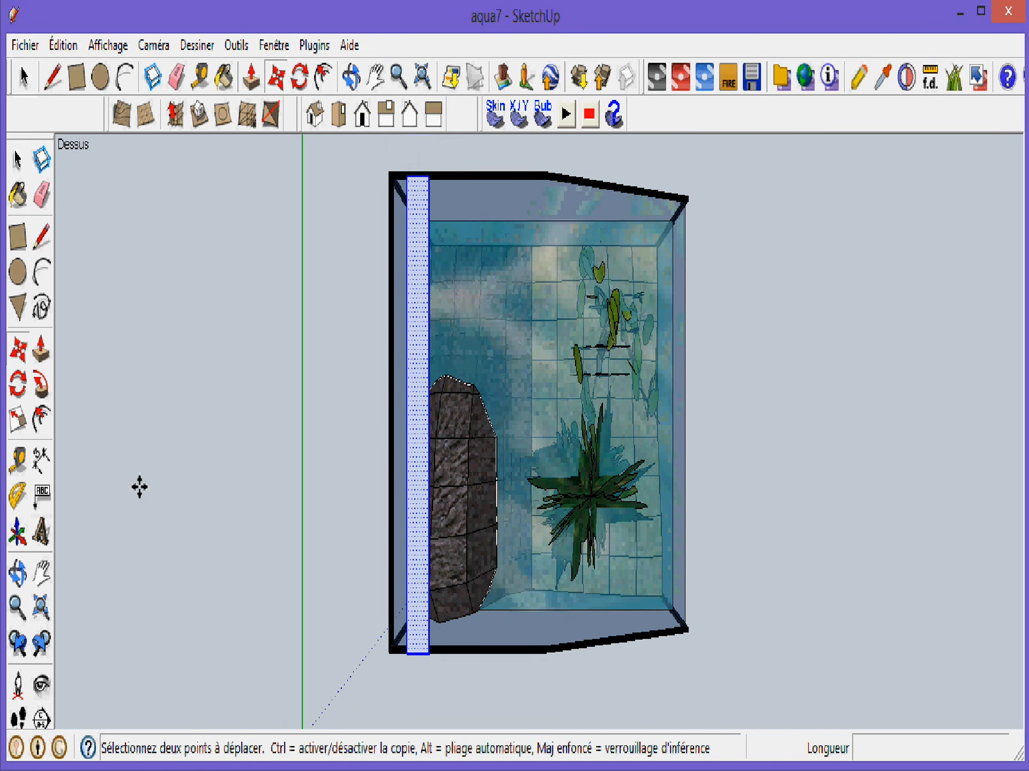
key(ctrl)
click(418, 654)
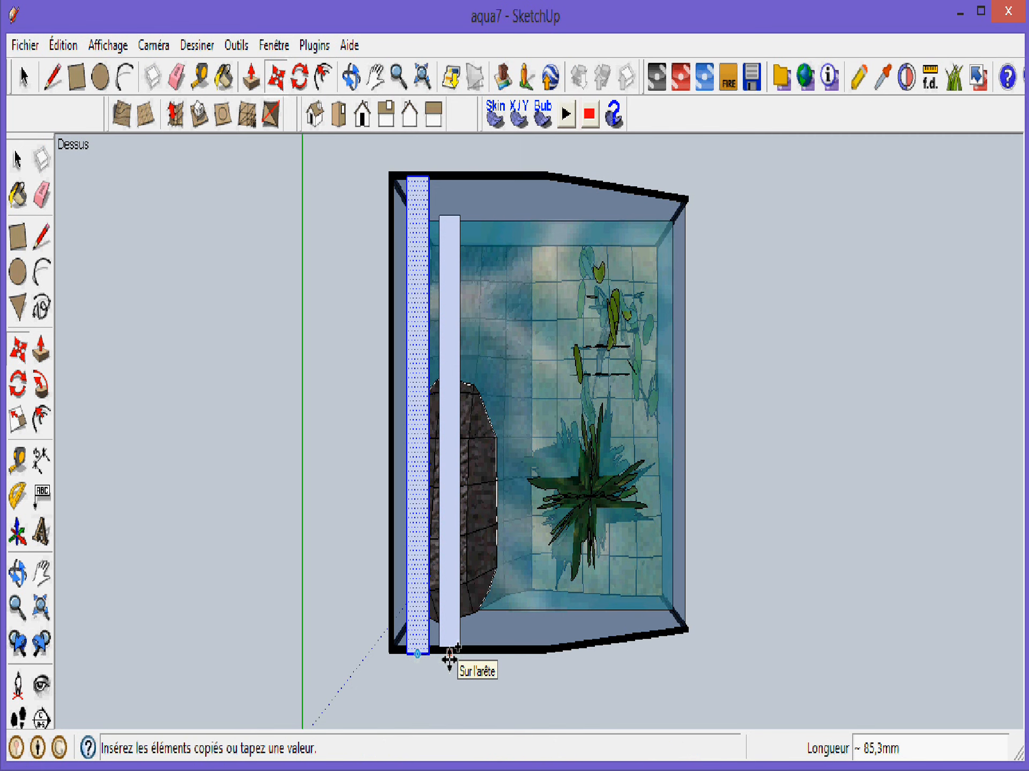
click(450, 659)
click(64, 45)
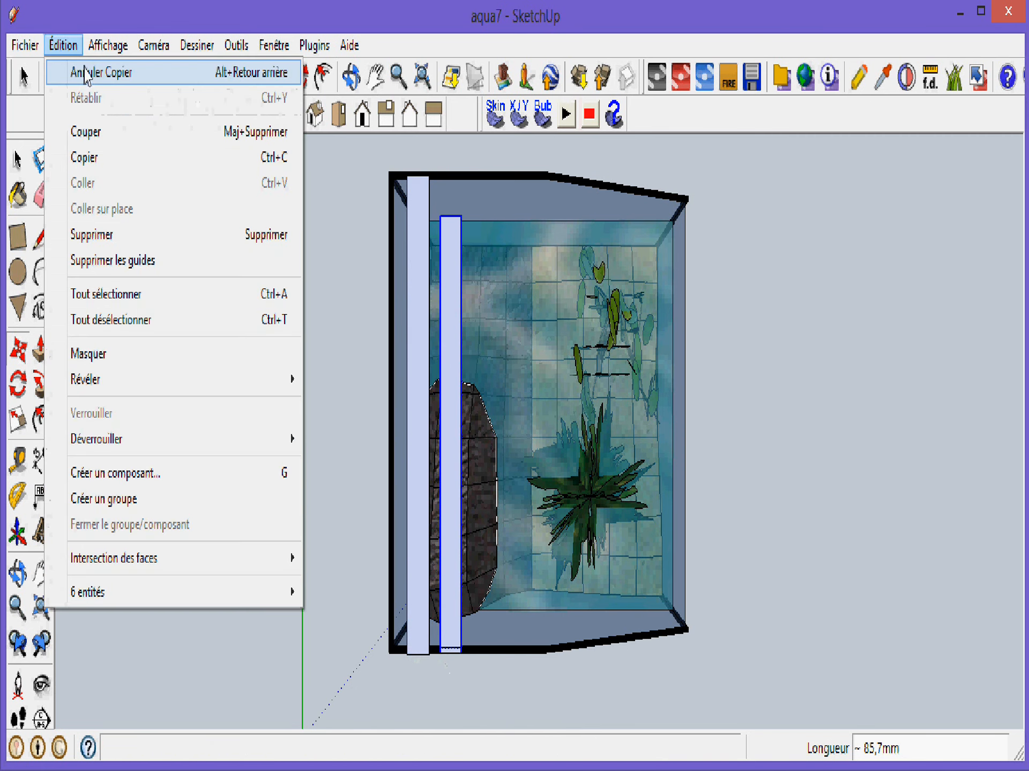
click(86, 73)
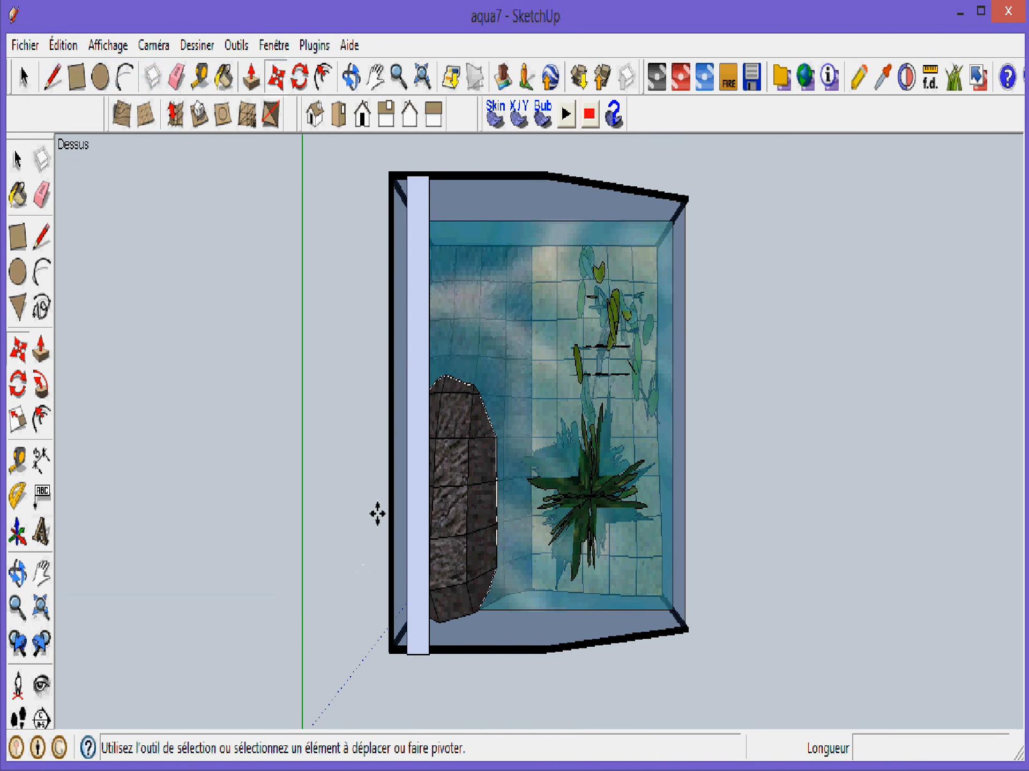
Try to move the strip about 457 mm away from the aquarium, and undo the move
click(411, 436)
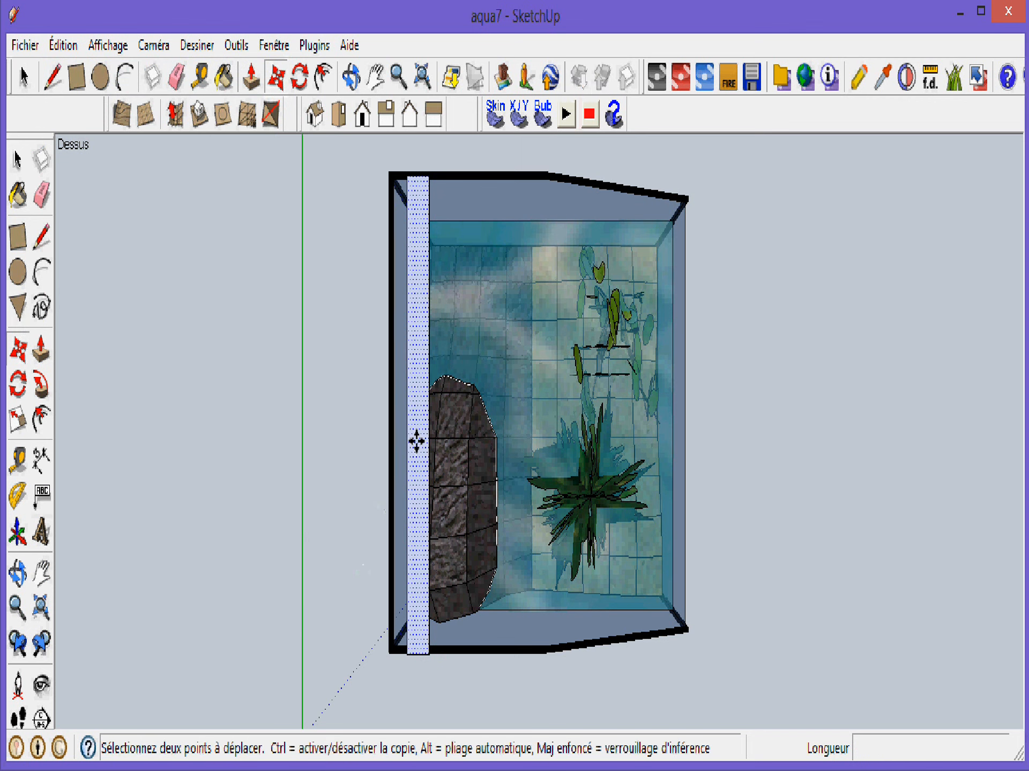
click(85, 306)
click(63, 45)
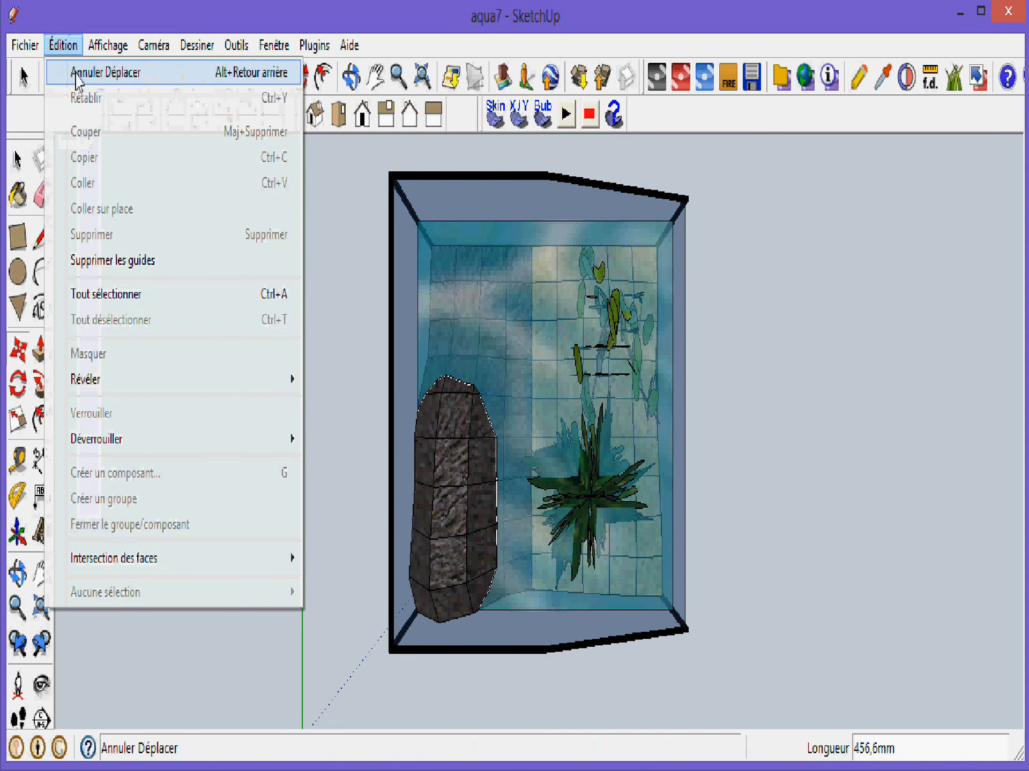
click(75, 75)
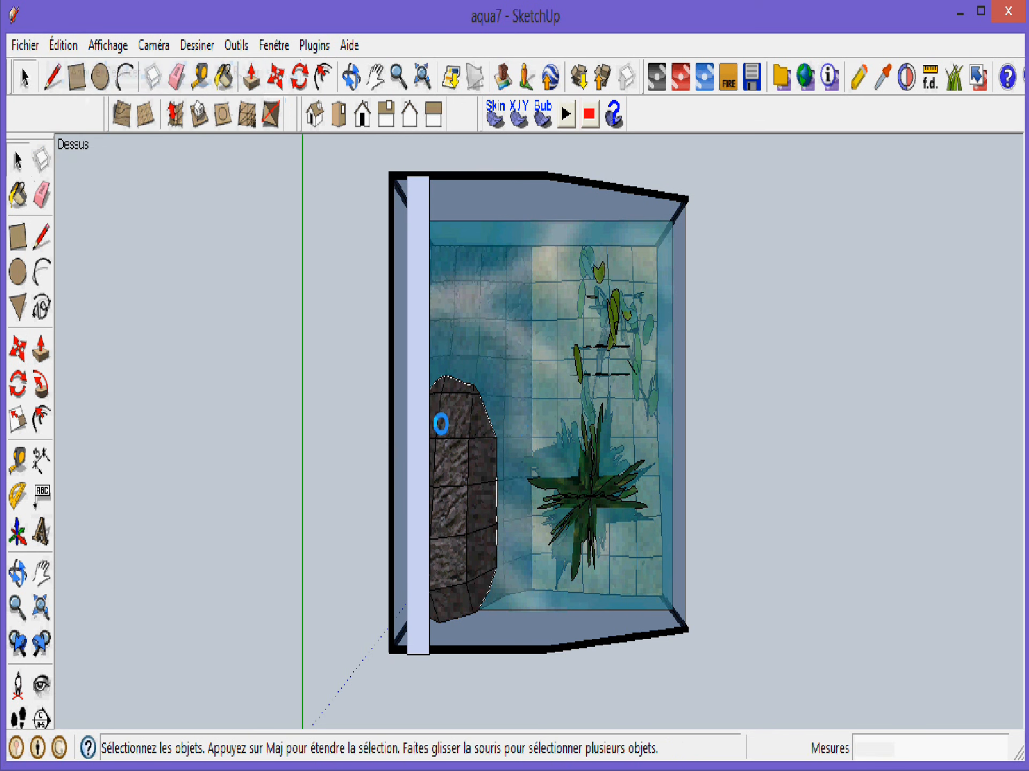
Select the strip and move it about 24.5 mm along the green axis so its front end overhangs the tank
click(419, 415)
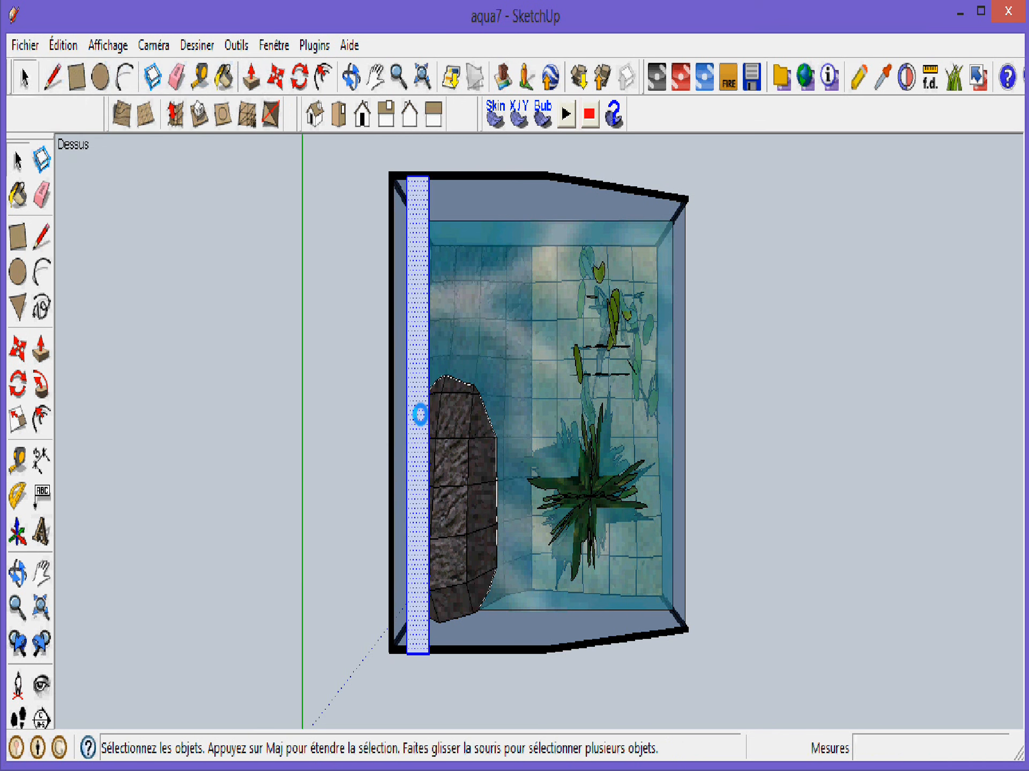
click(18, 350)
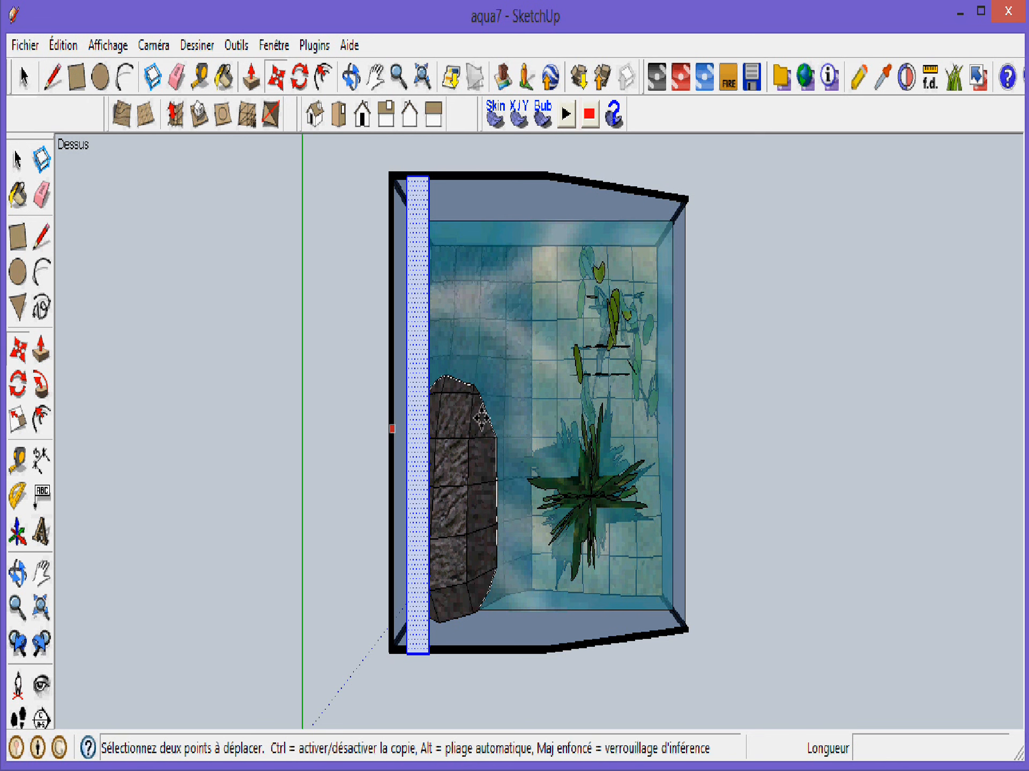
click(420, 394)
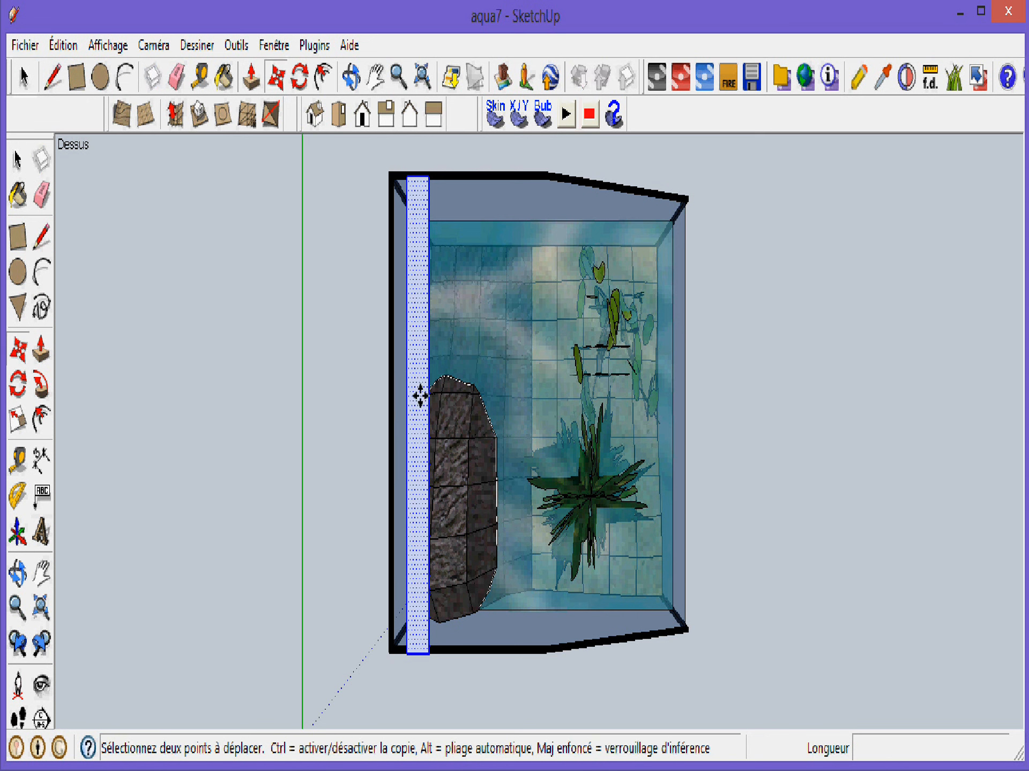
click(420, 423)
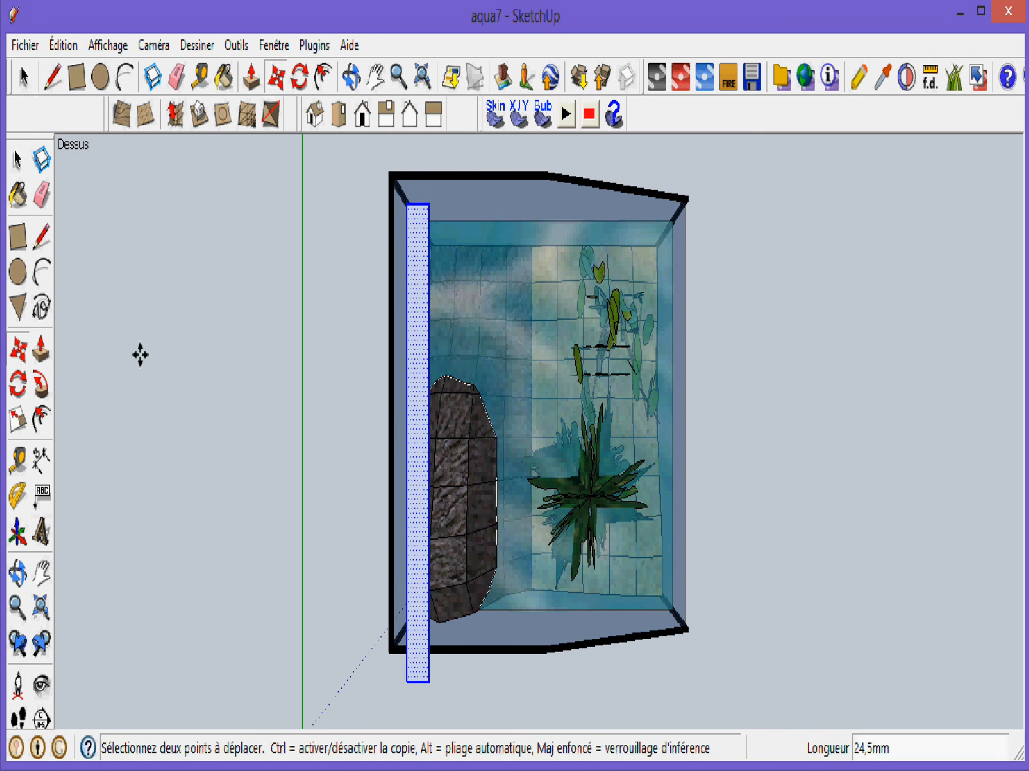
Copy the strip about 59 mm along the red axis, over the rock
click(22, 164)
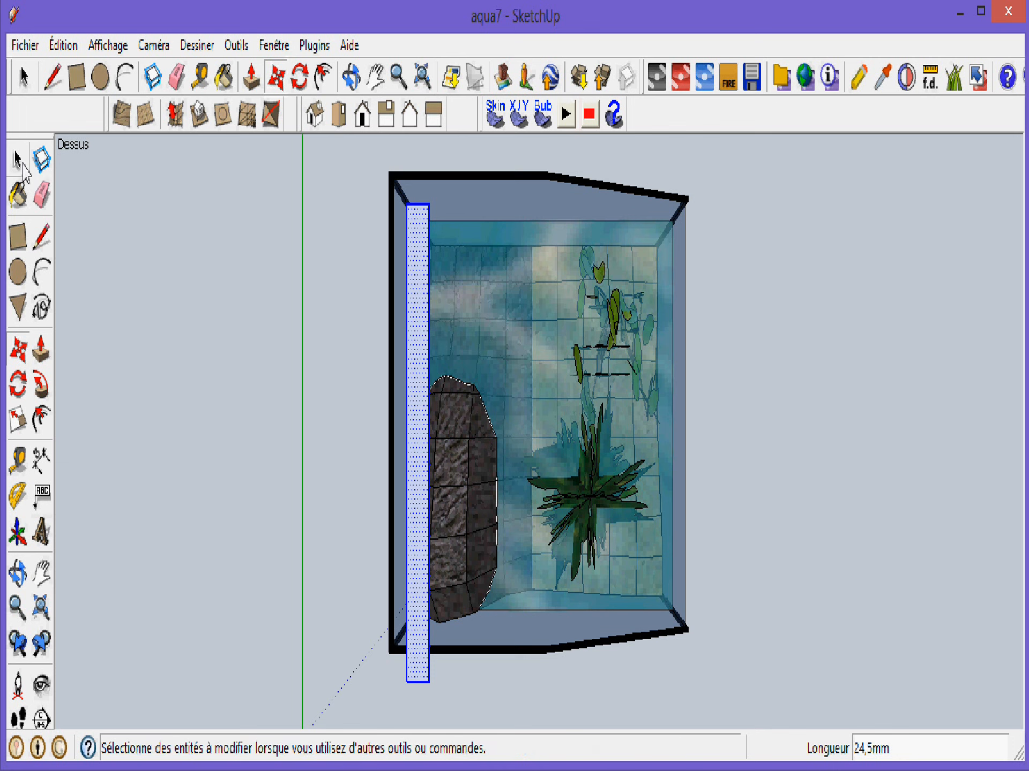
click(21, 165)
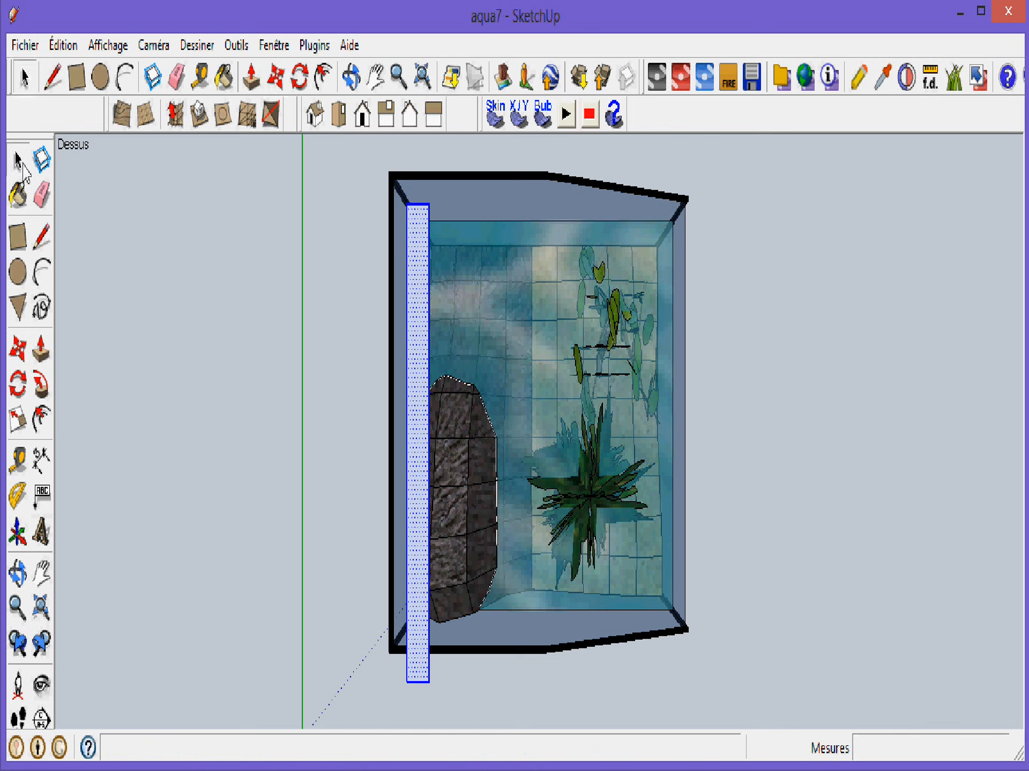
click(18, 349)
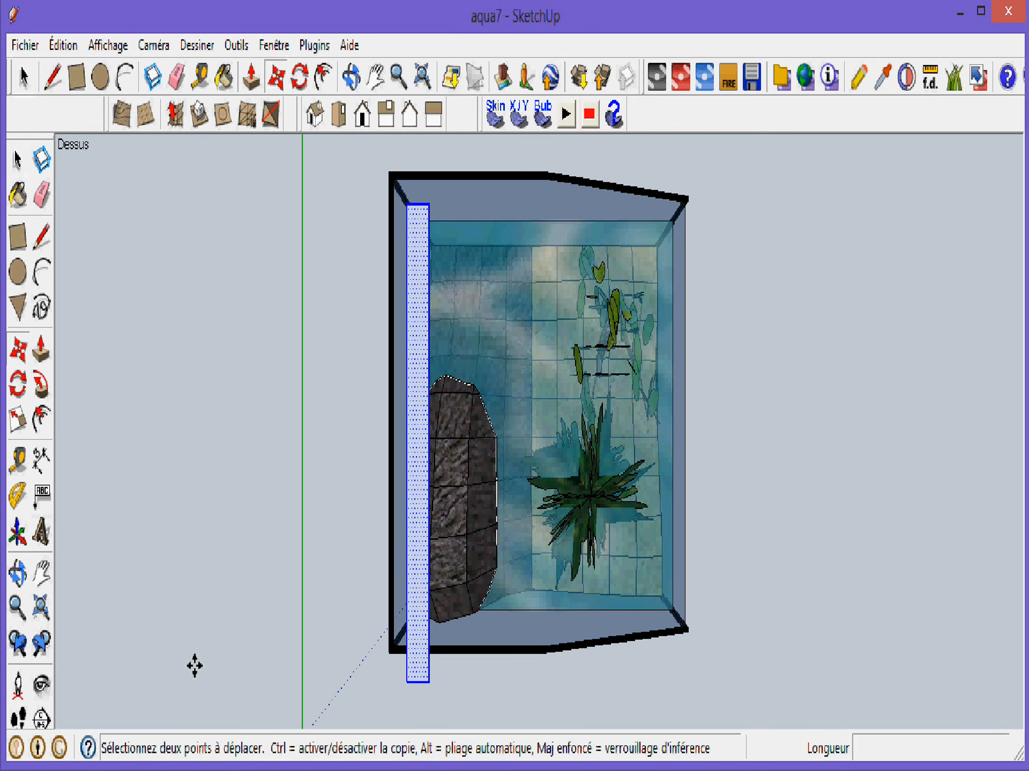
key(ctrl)
click(418, 672)
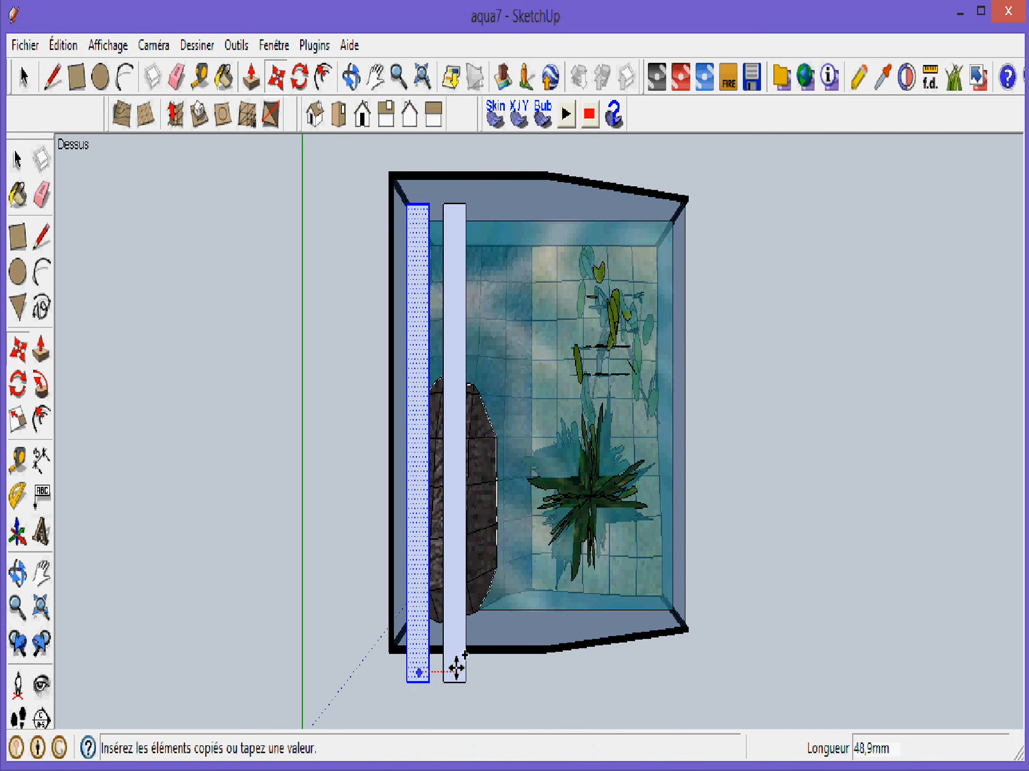
click(462, 668)
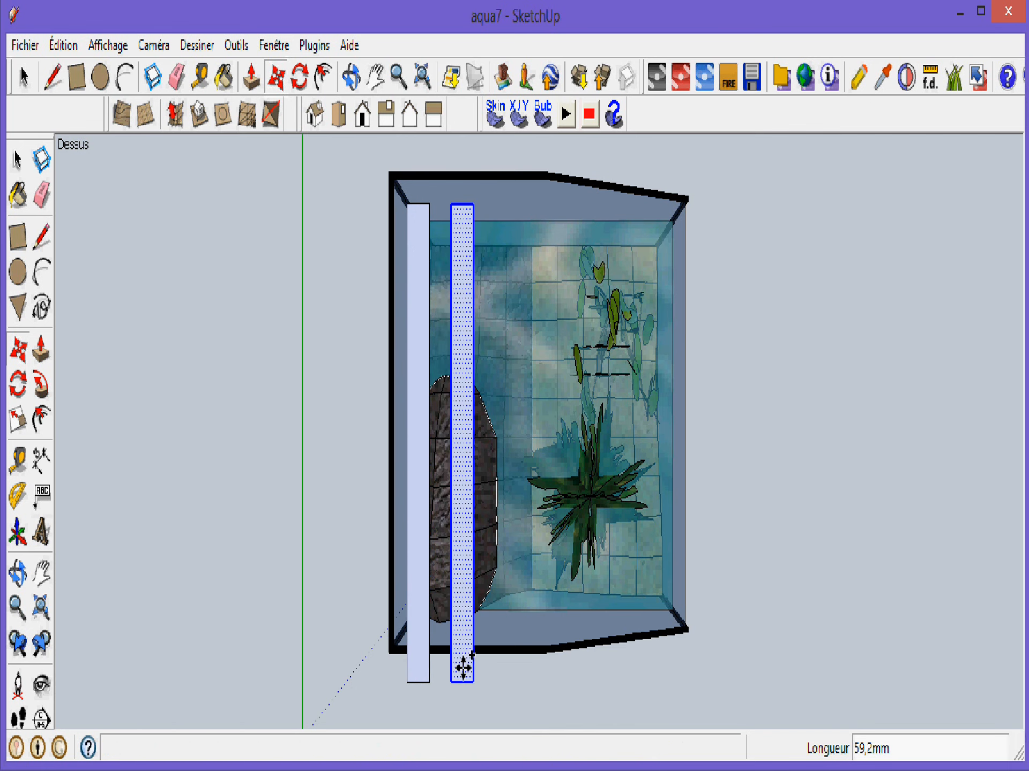
Copy the strip over the rock along the red axis for a third strip, and copy that one about 63 mm further for a fourth
key(ctrl)
click(464, 668)
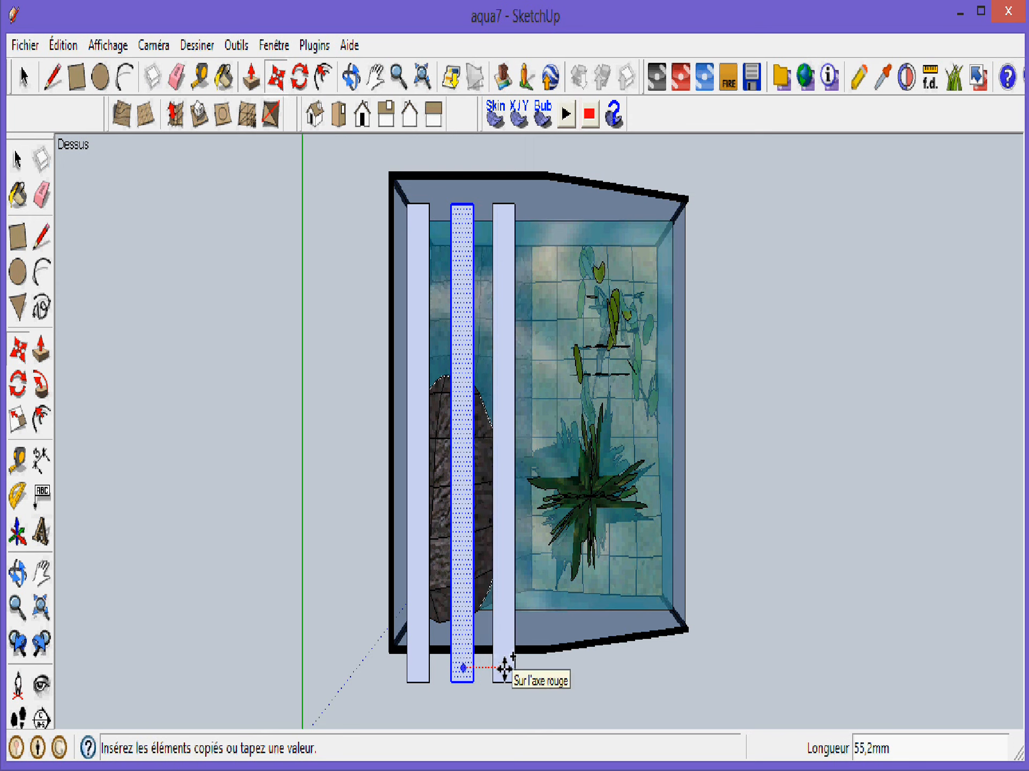
click(507, 668)
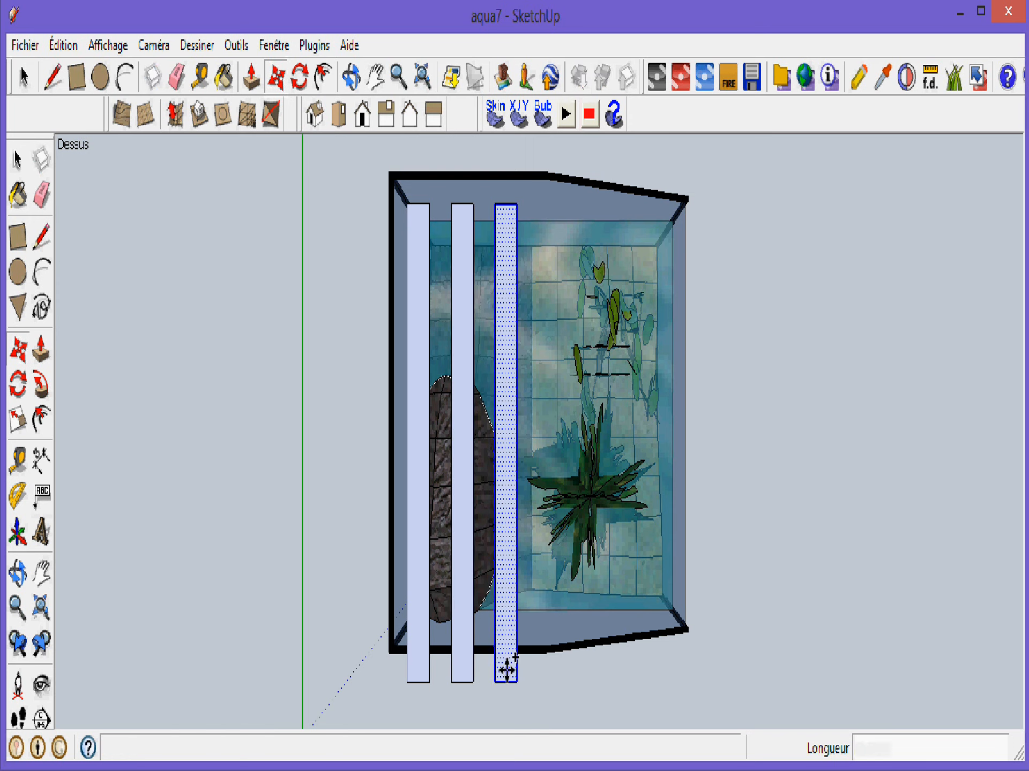
key(ctrl)
click(507, 670)
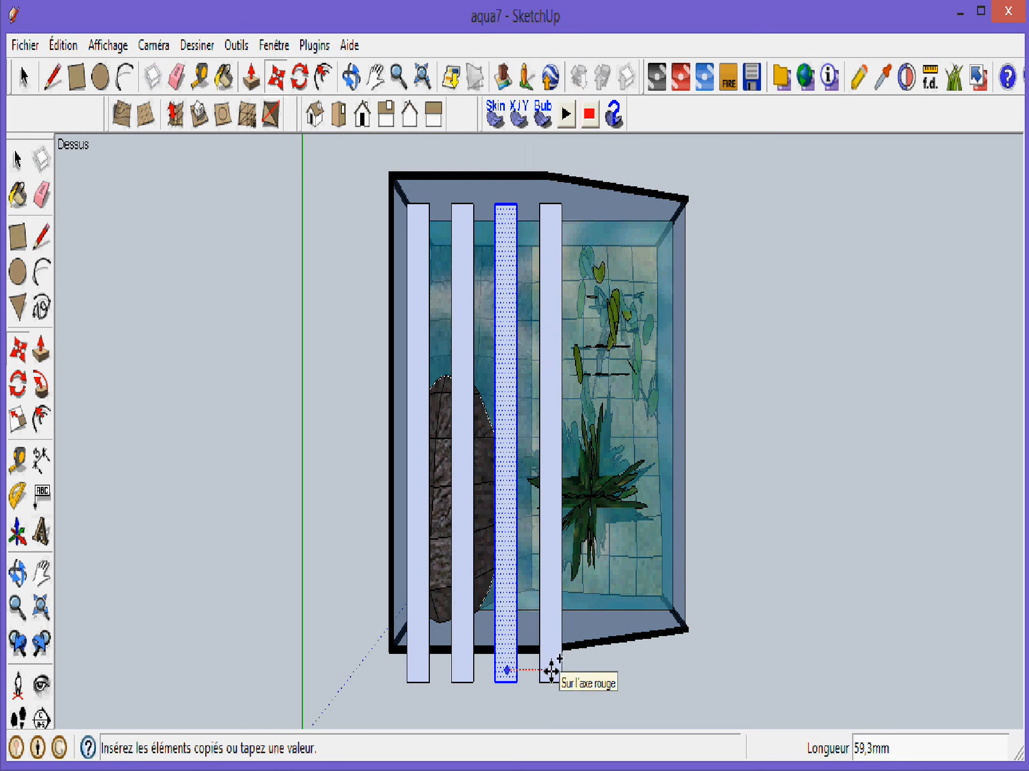
click(555, 670)
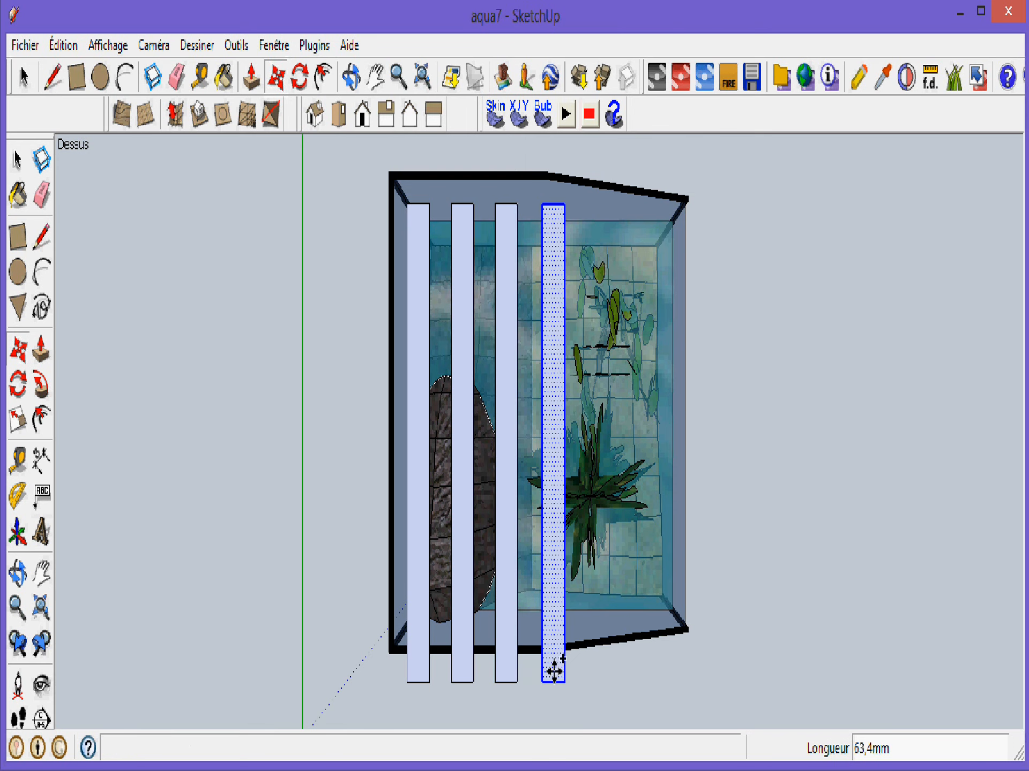
Add a fifth and a sixth strip by copying the newest strip about 61 mm along the red axis each time
key(ctrl)
click(554, 669)
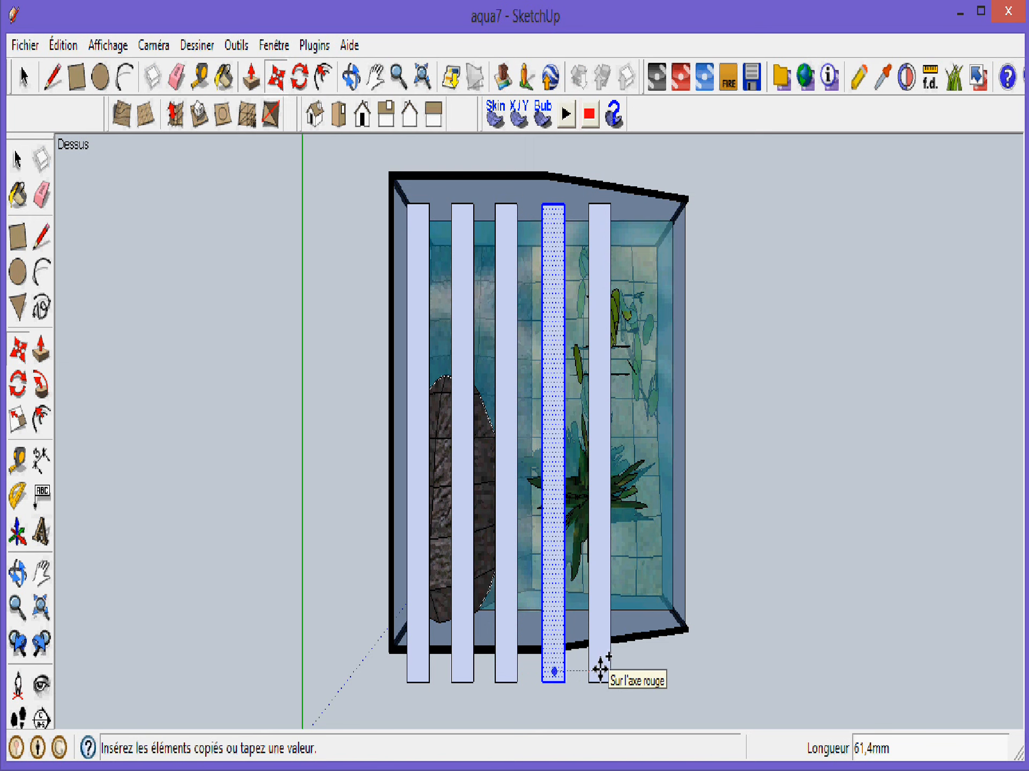
click(600, 667)
key(ctrl)
click(599, 668)
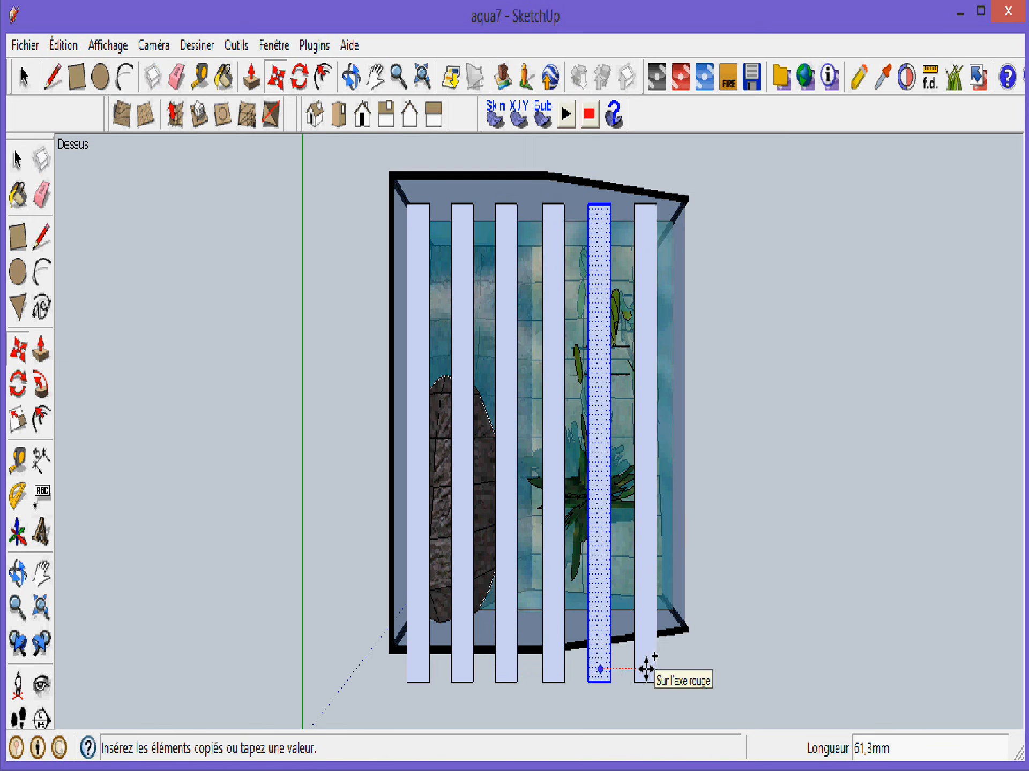
click(646, 669)
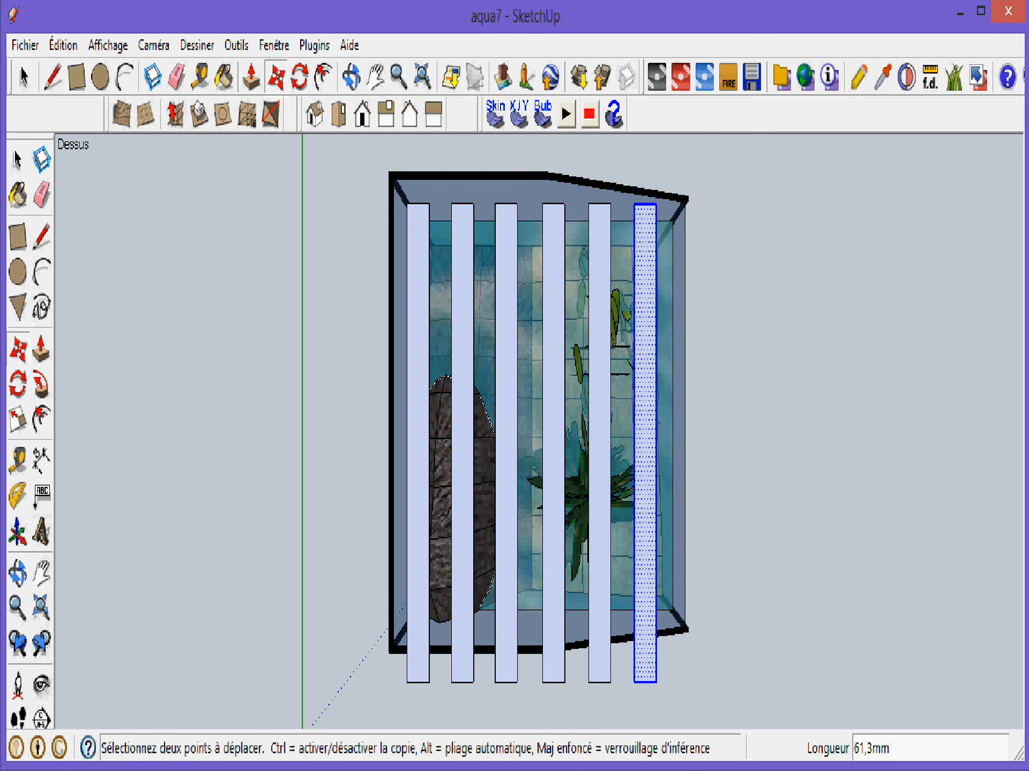
Select all six strips and move them about 25.6 mm along the green axis so their ends line up with the tank
click(16, 162)
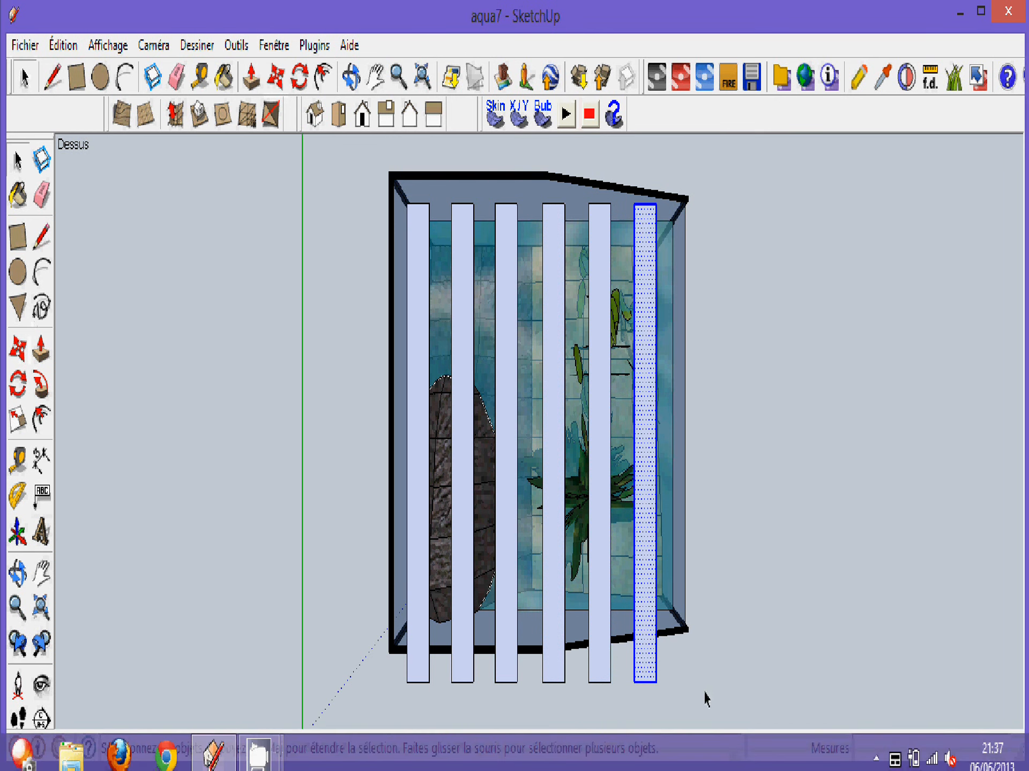
click(706, 699)
drag(704, 708, 470, 706)
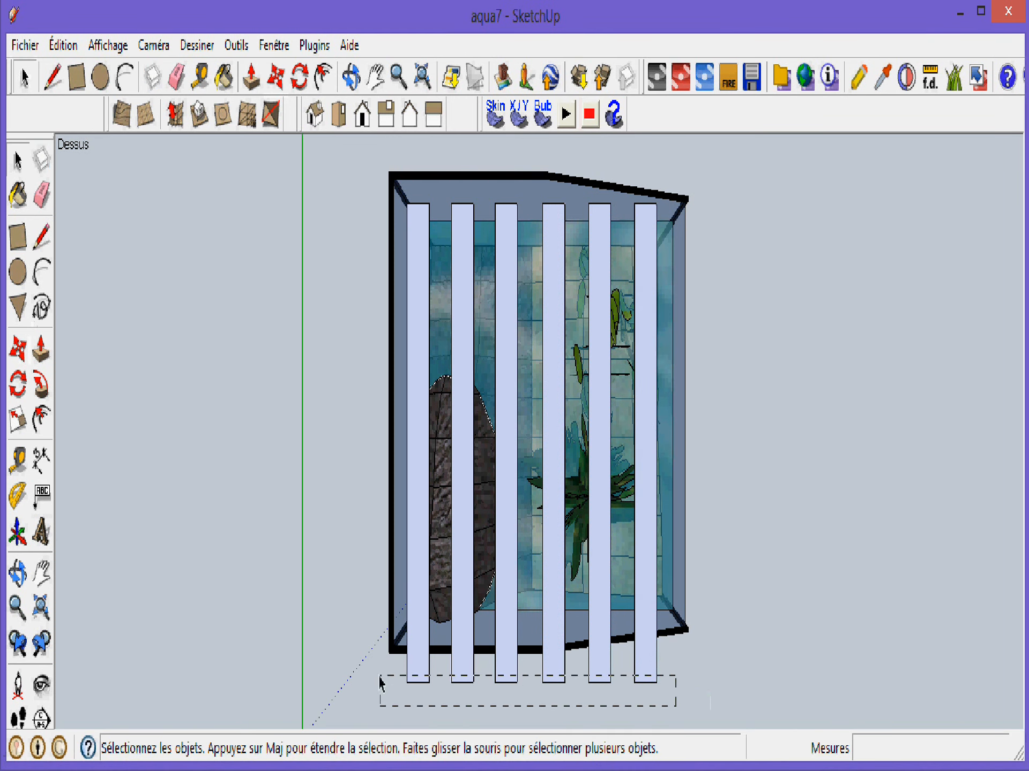
drag(381, 683, 378, 679)
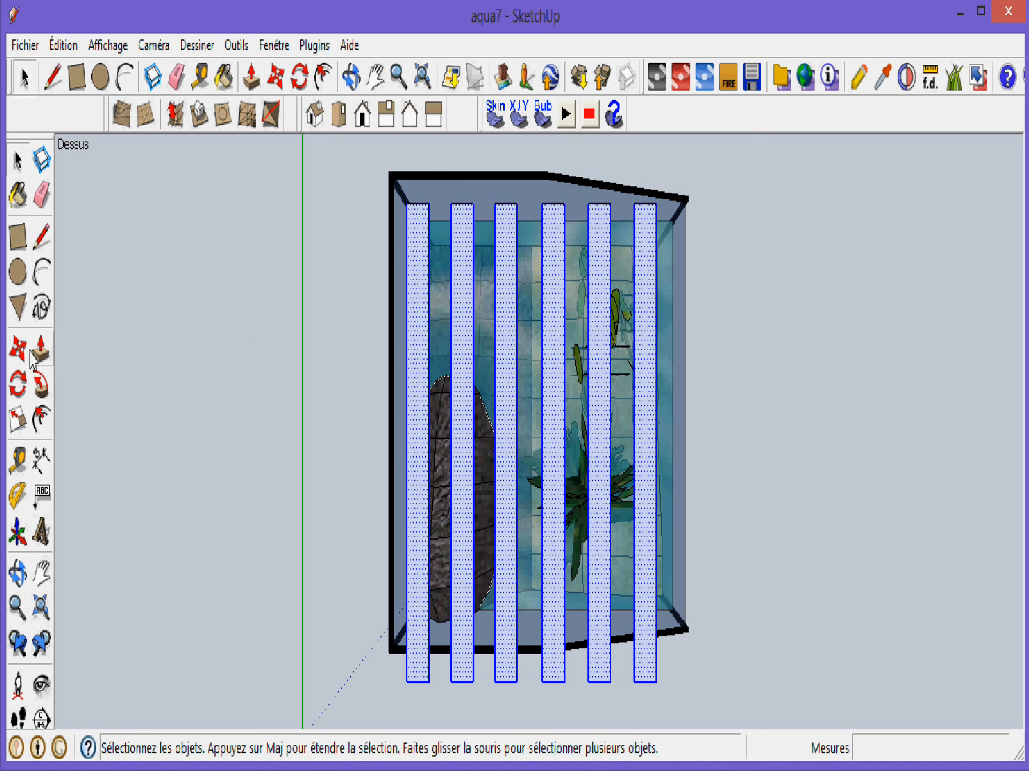
click(17, 349)
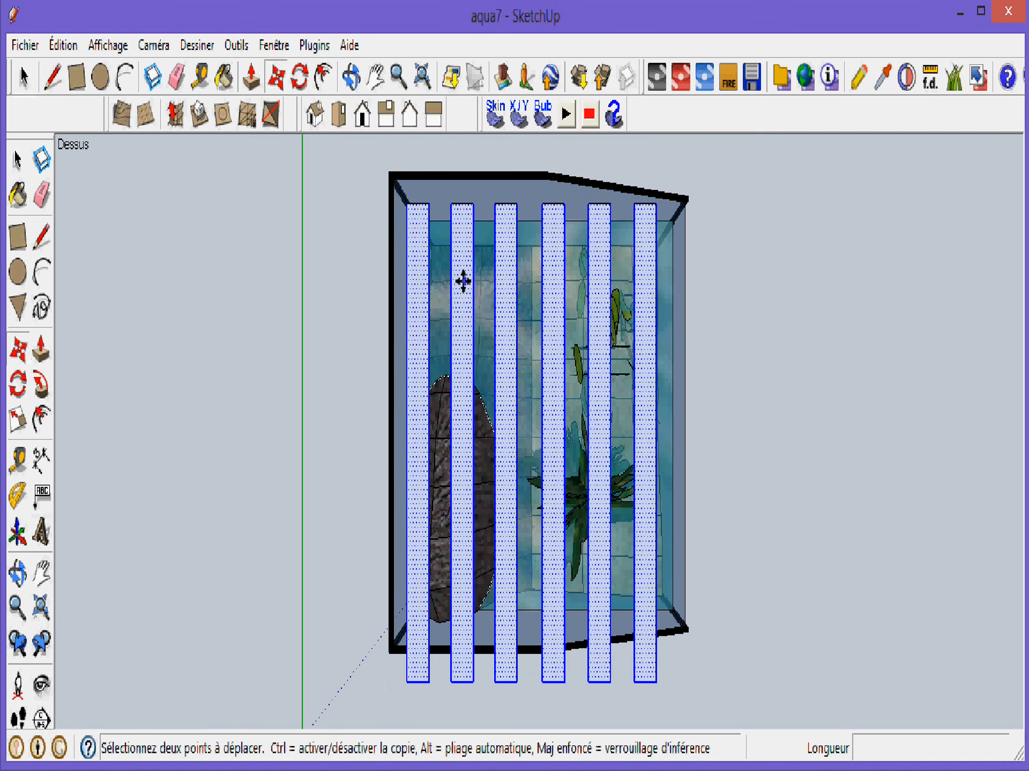
click(464, 278)
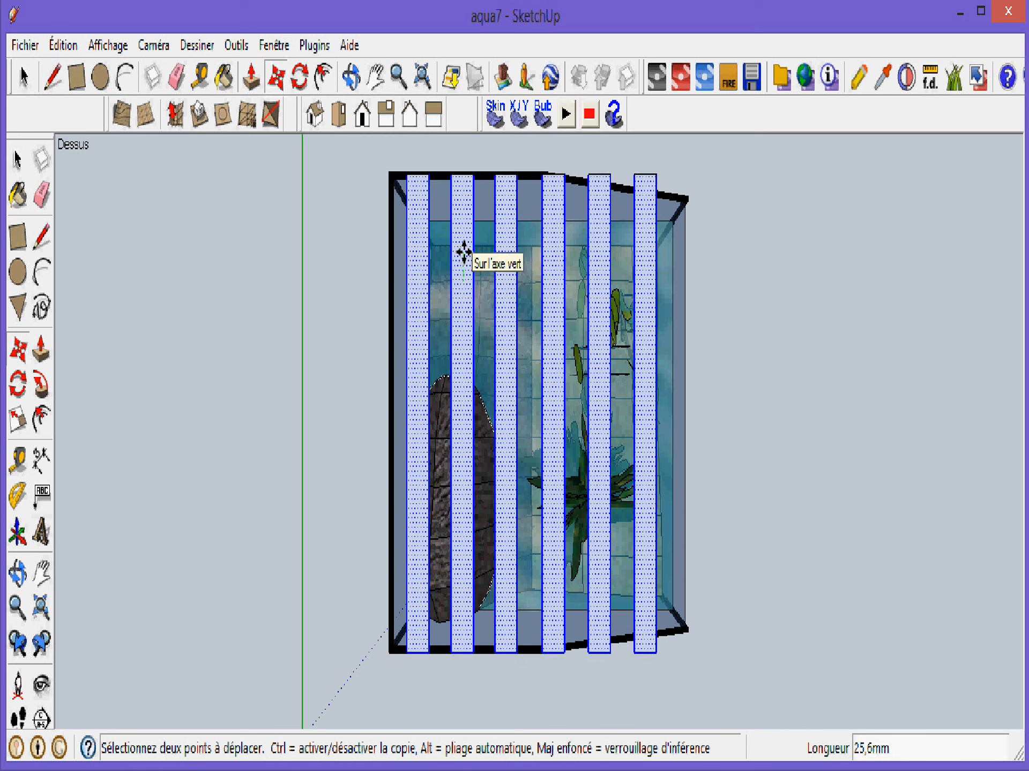
click(464, 252)
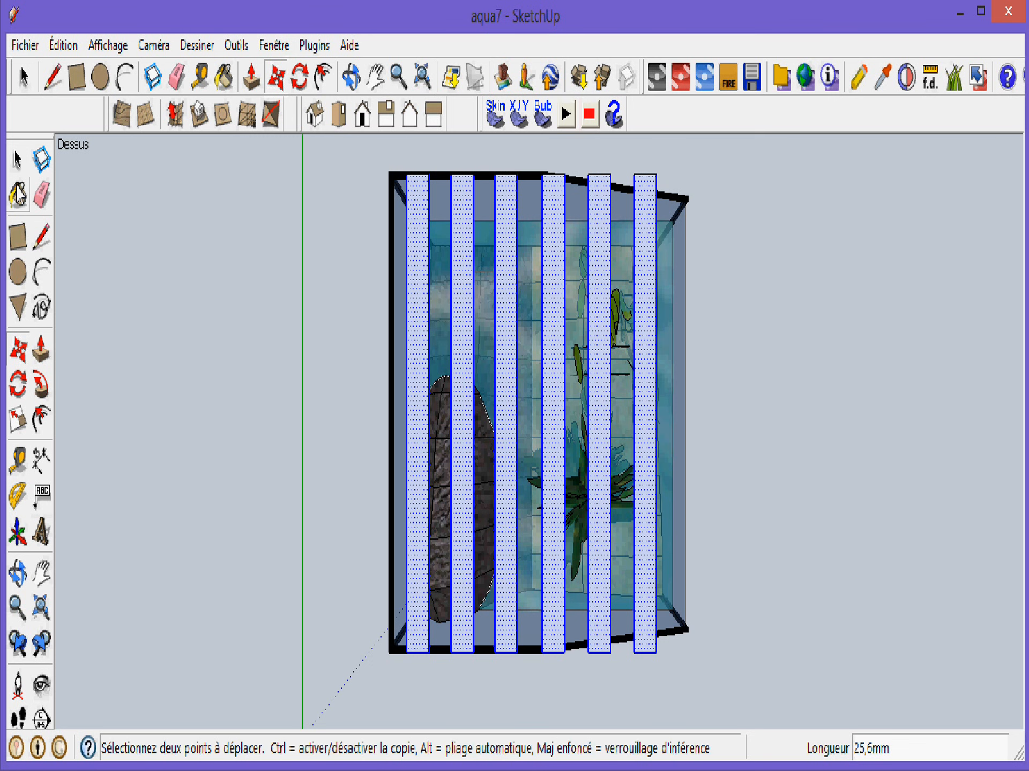
click(17, 161)
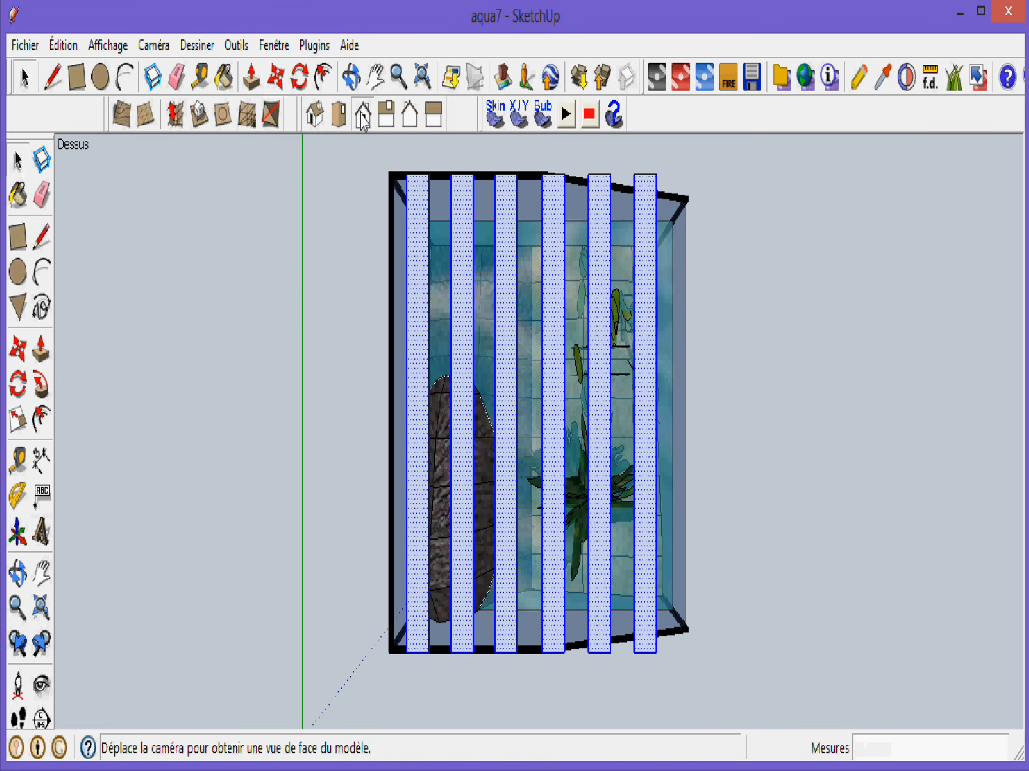
Inspect the strips above the tank in front, rear and isometric views, and deselect them
click(363, 117)
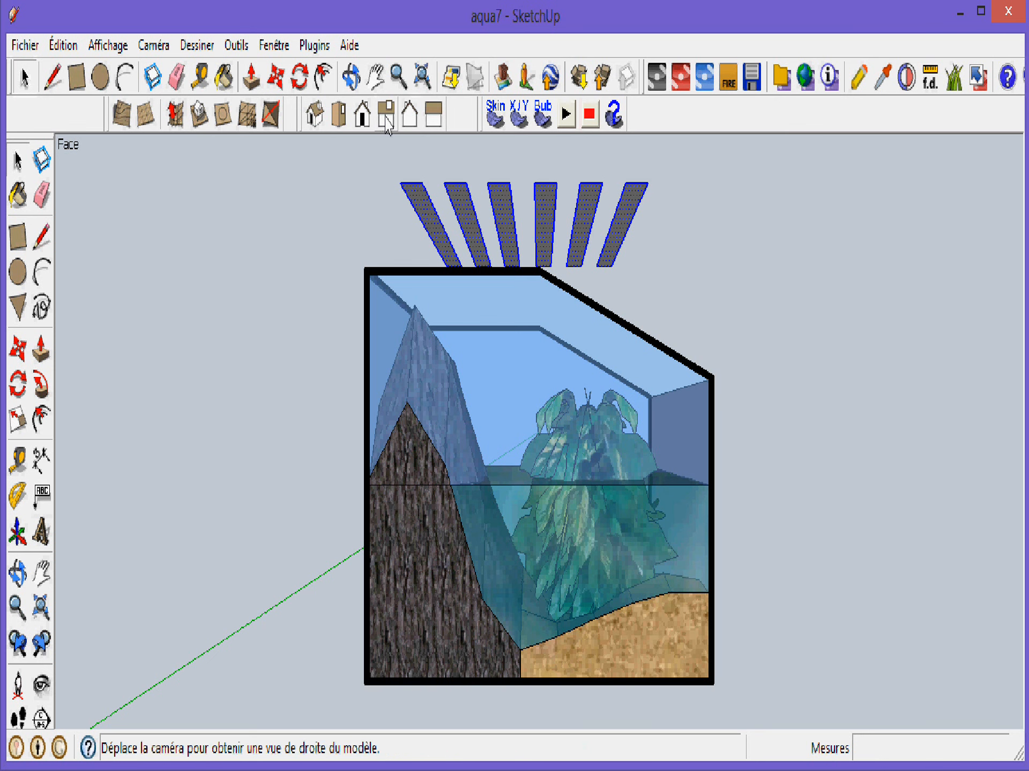
click(410, 115)
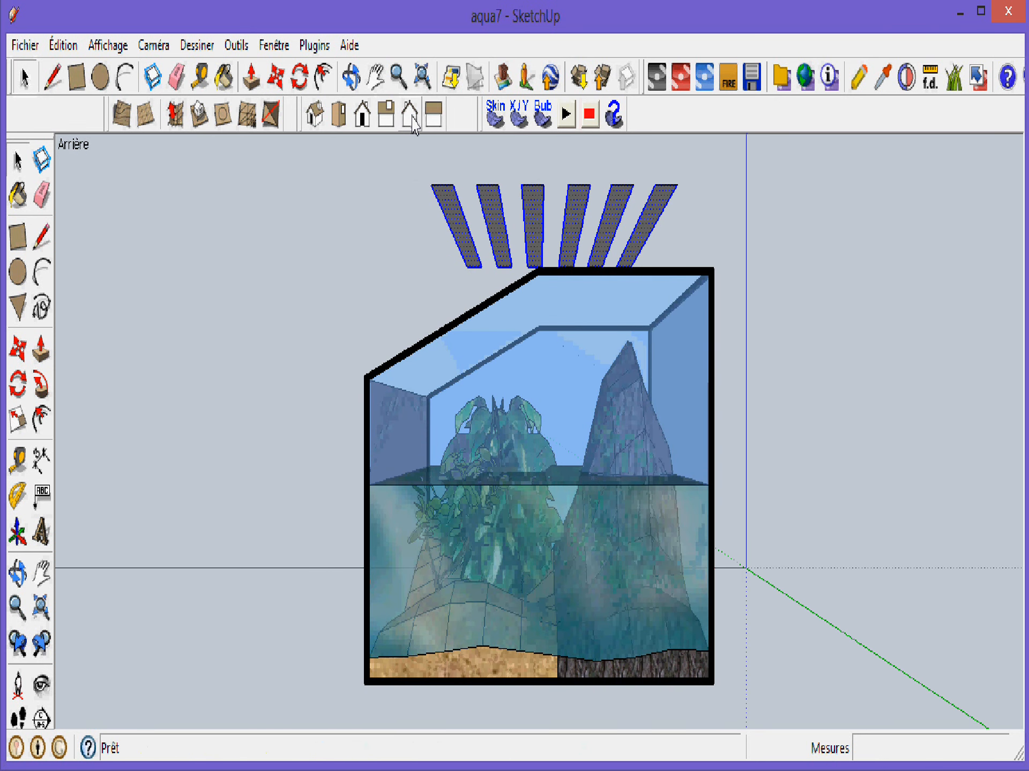
click(341, 225)
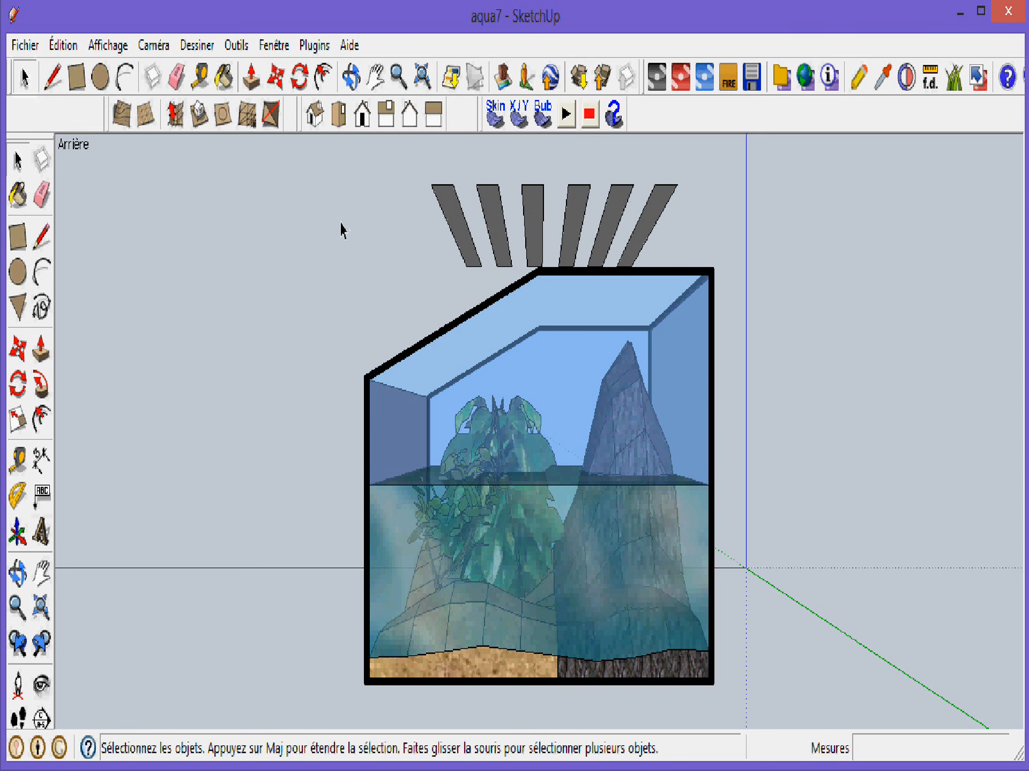
click(318, 123)
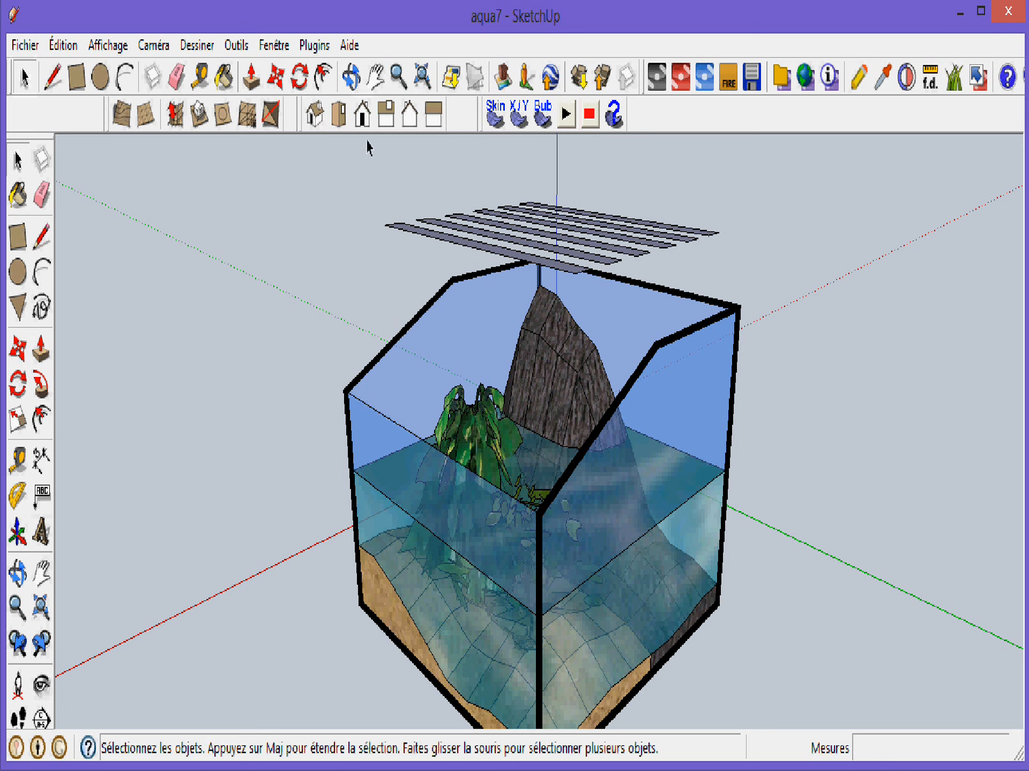
scroll(319, 236, down, 1)
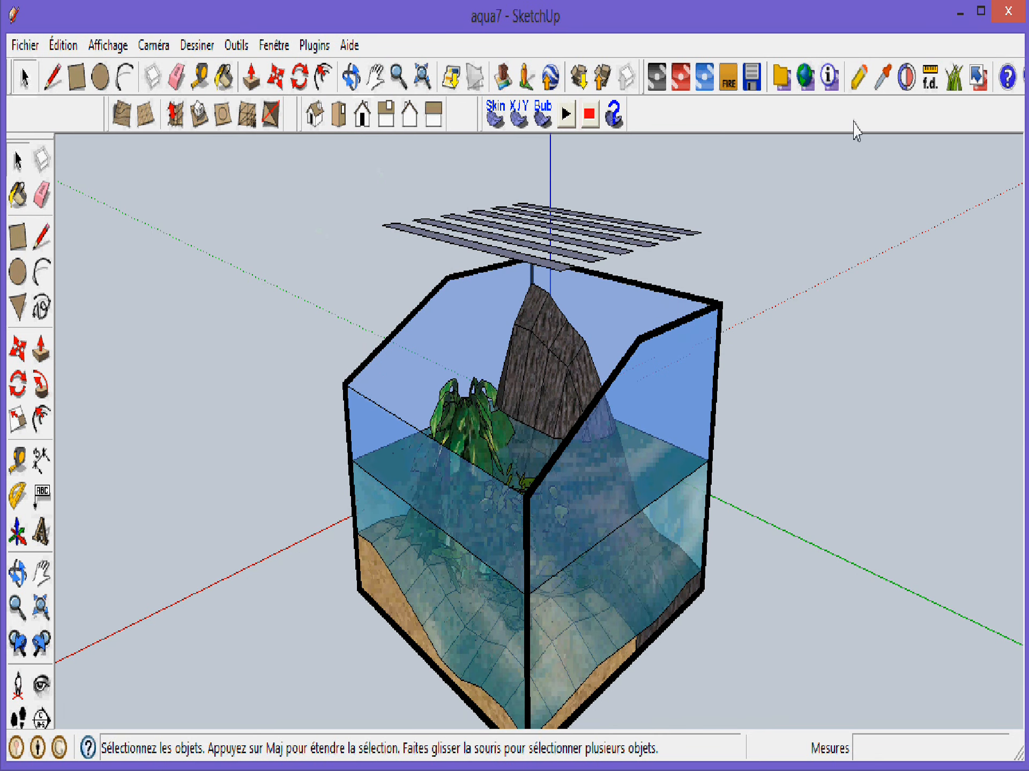
In the Maxwell Scene Manager, set the environment type to (none) and the ground plane mode to Custom Color
click(863, 77)
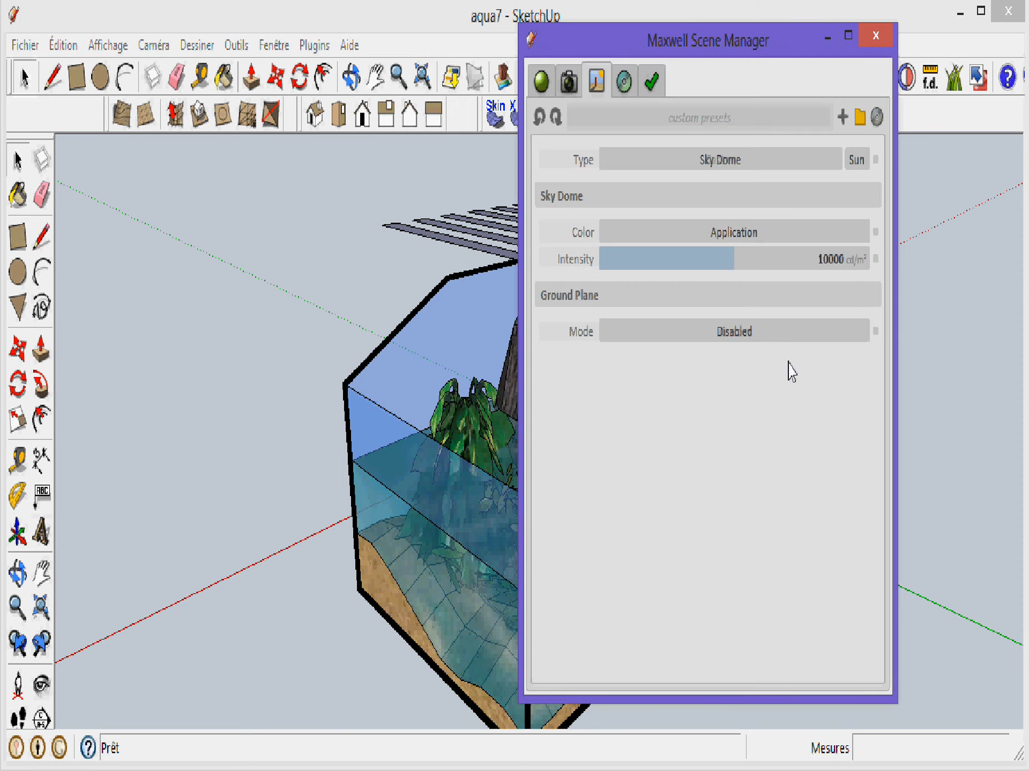
click(702, 161)
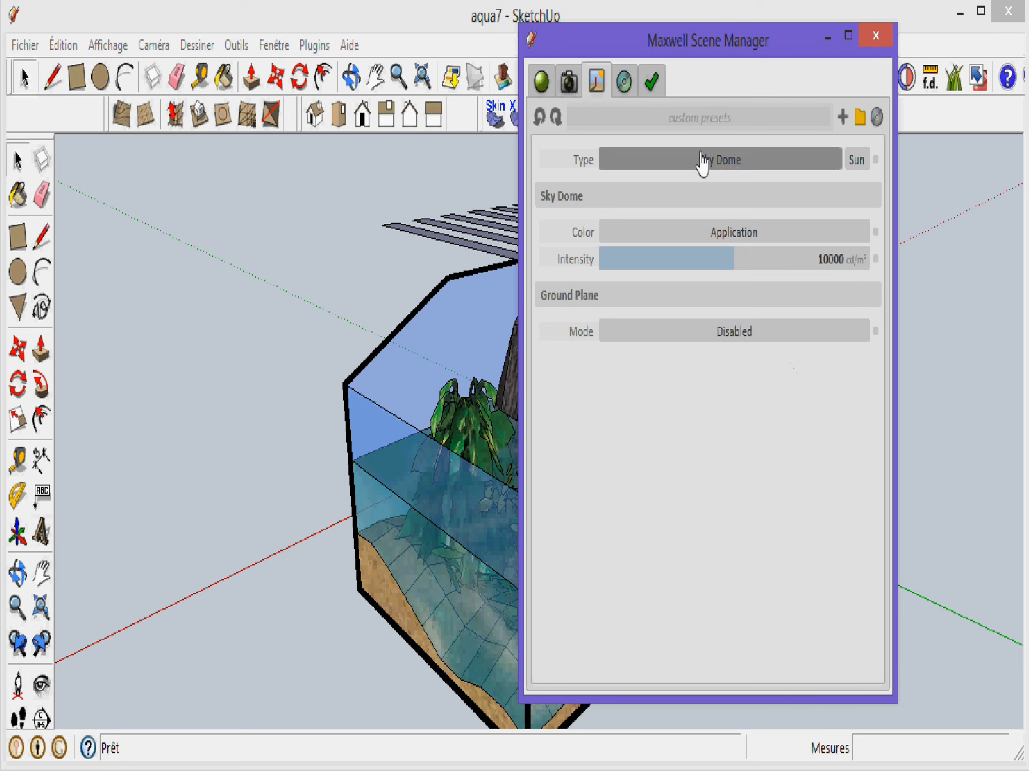
click(691, 255)
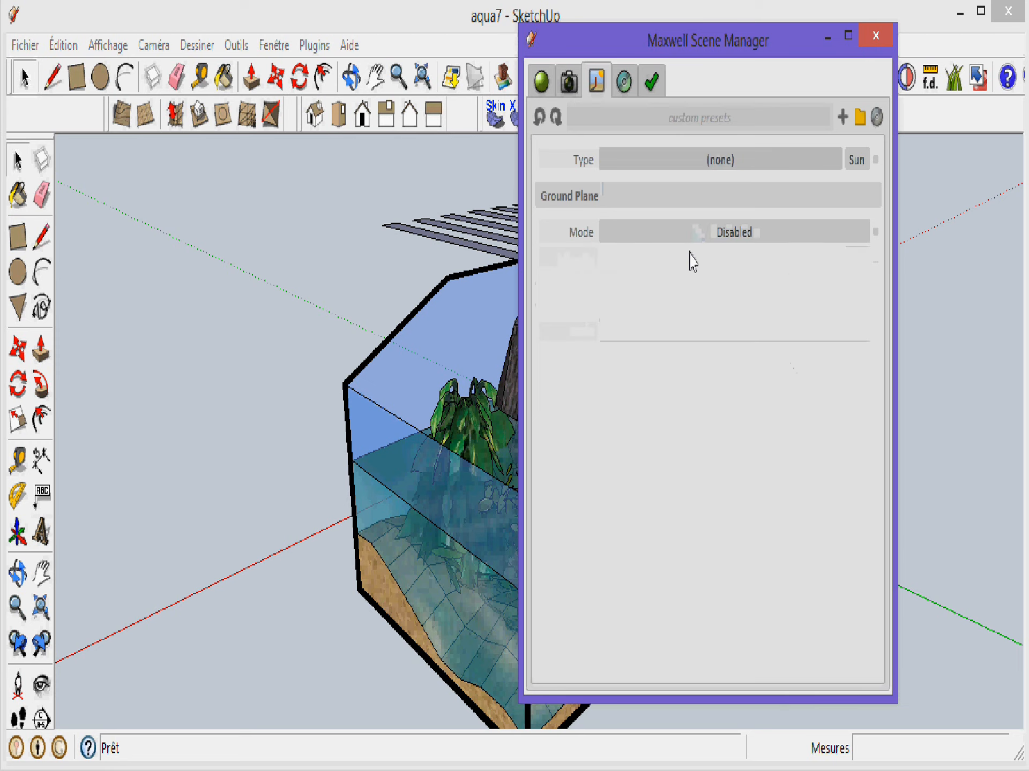
click(689, 235)
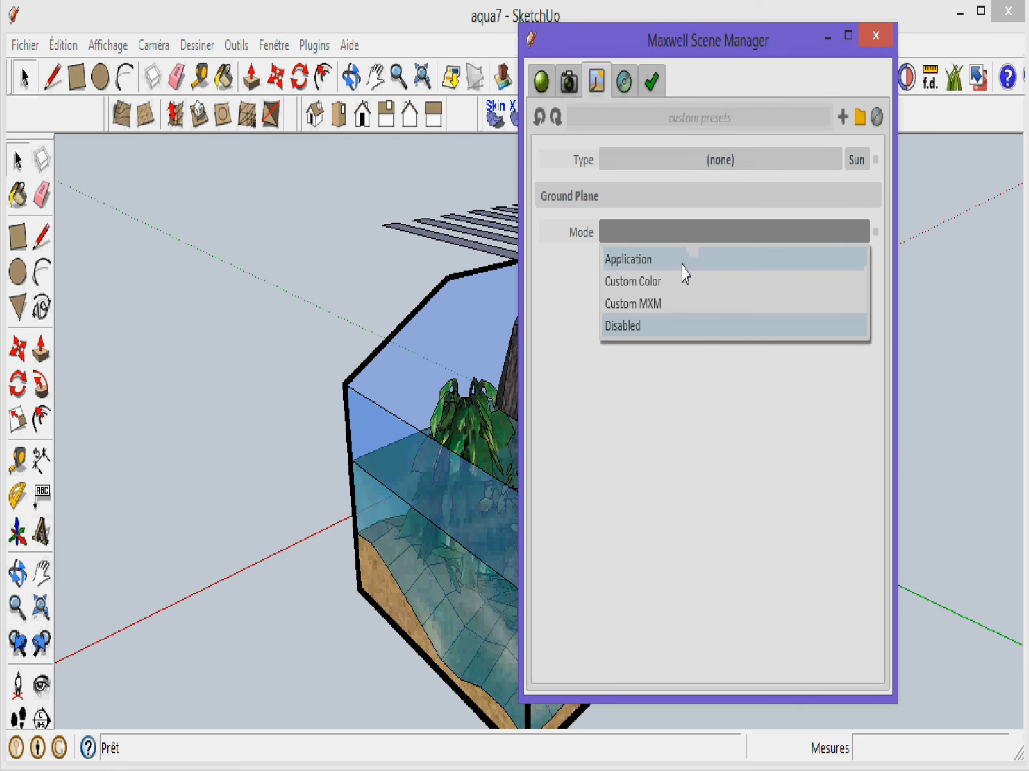
click(682, 283)
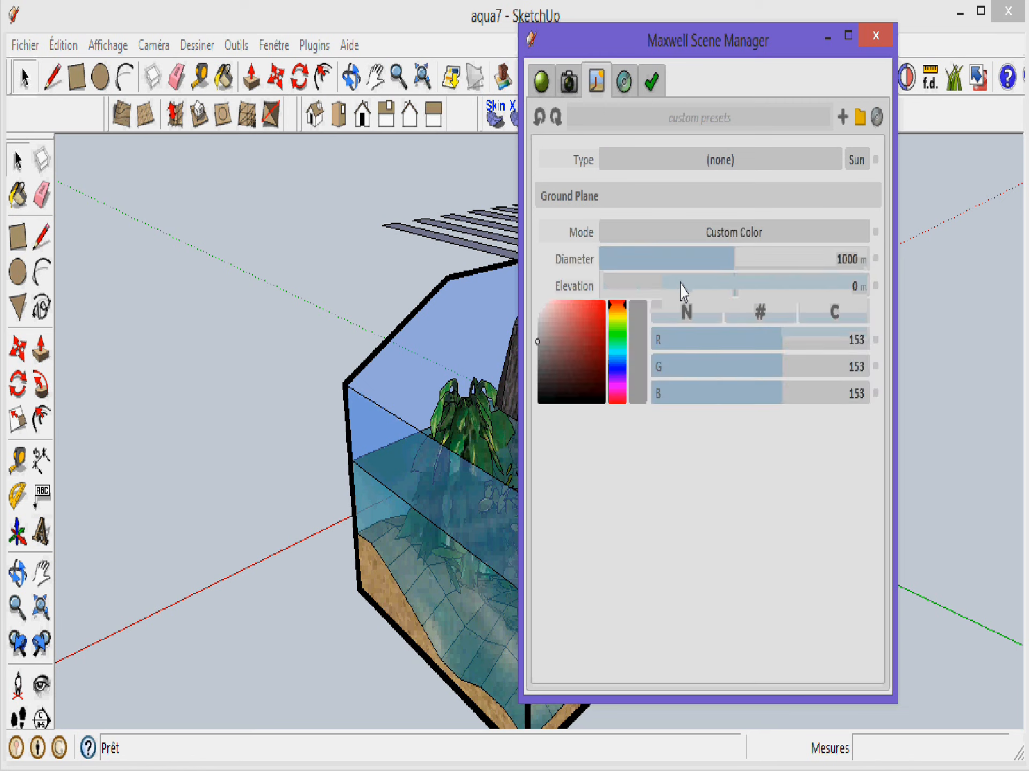
click(618, 370)
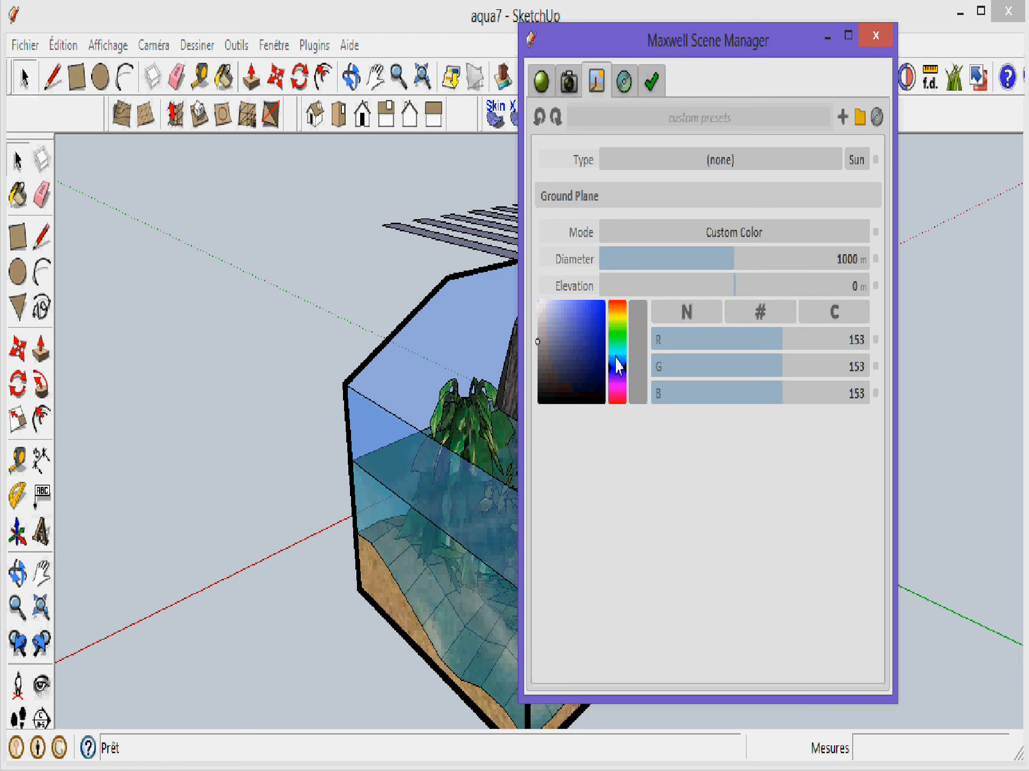
click(613, 406)
click(584, 368)
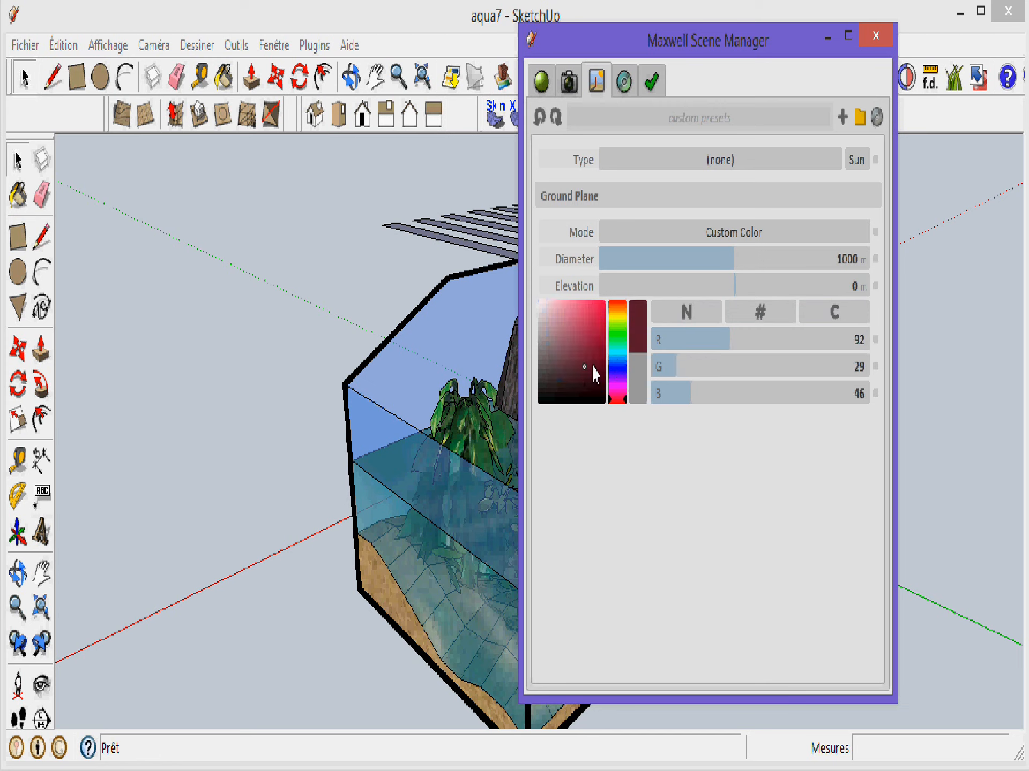
click(636, 394)
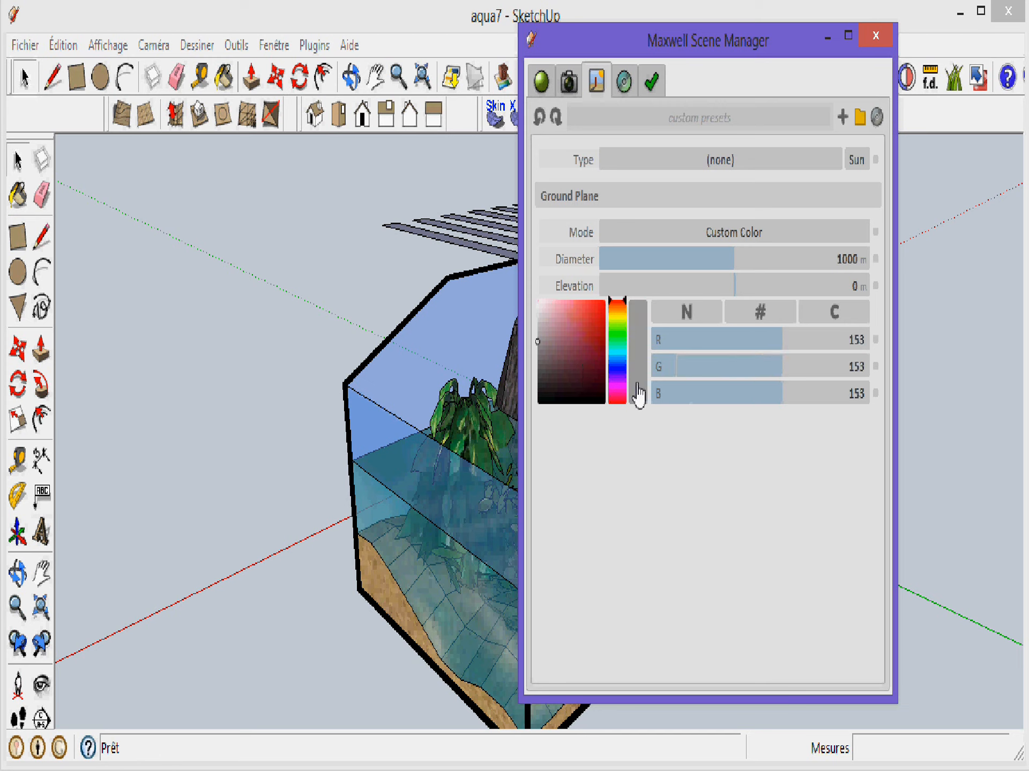
Set the ground plane's custom color to dark red, RGB 106, 30, 50, and apply it
click(619, 401)
click(588, 370)
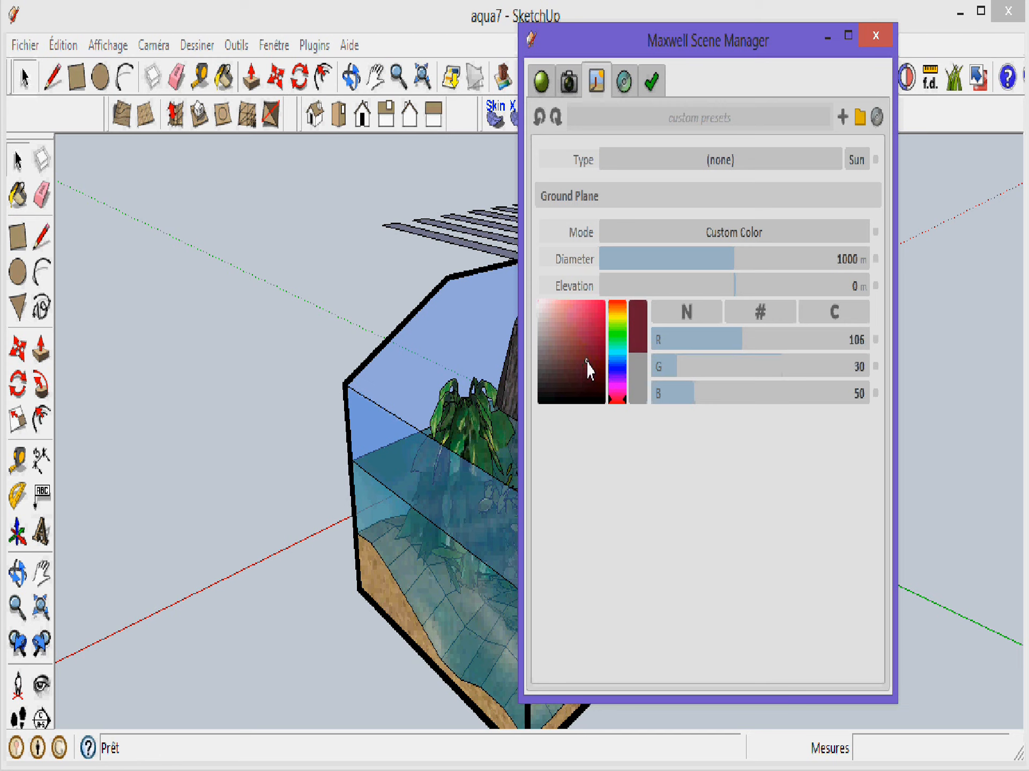
click(637, 346)
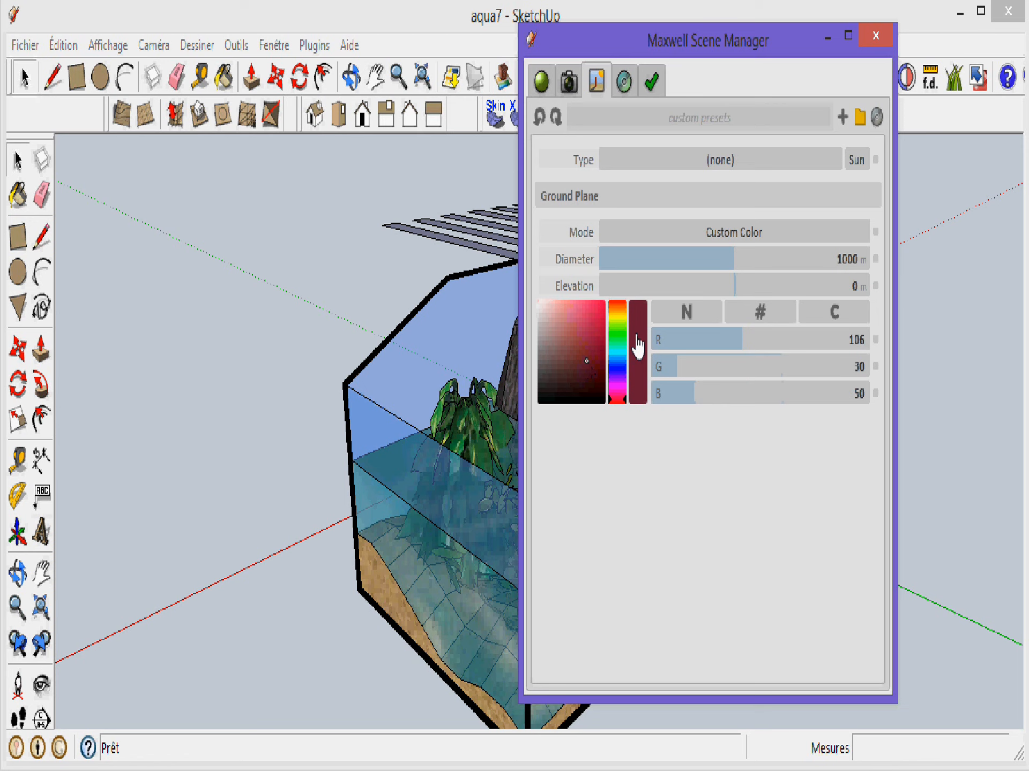
Change the character type of the white Color_000 material to Emitter
click(542, 84)
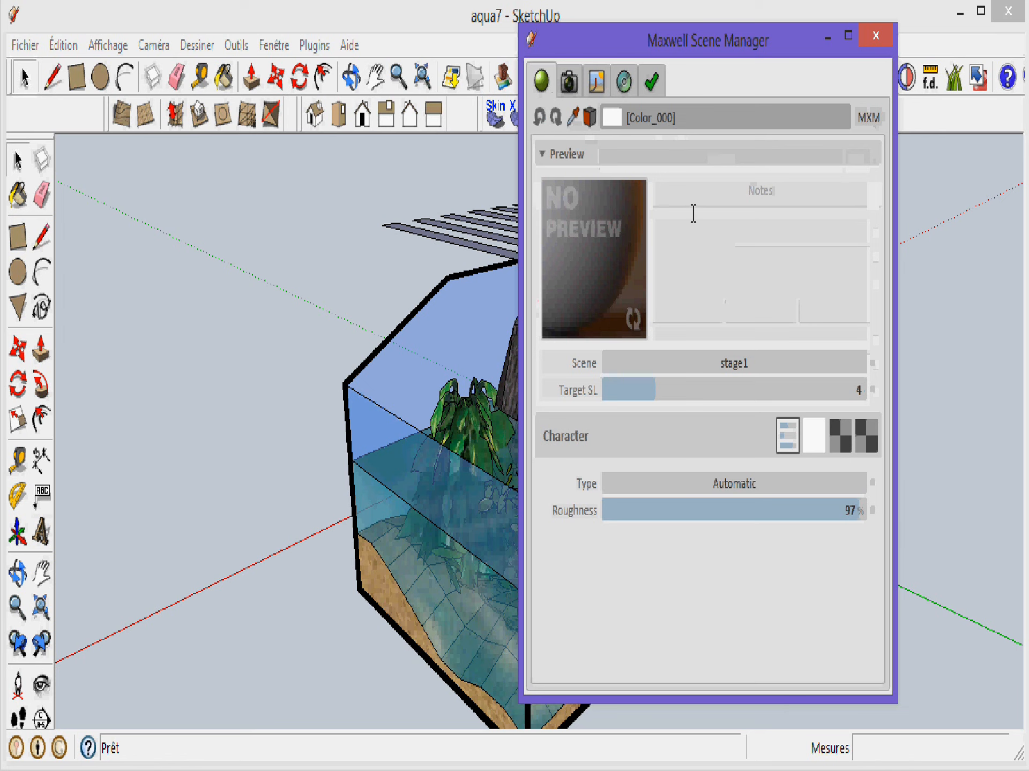
click(726, 485)
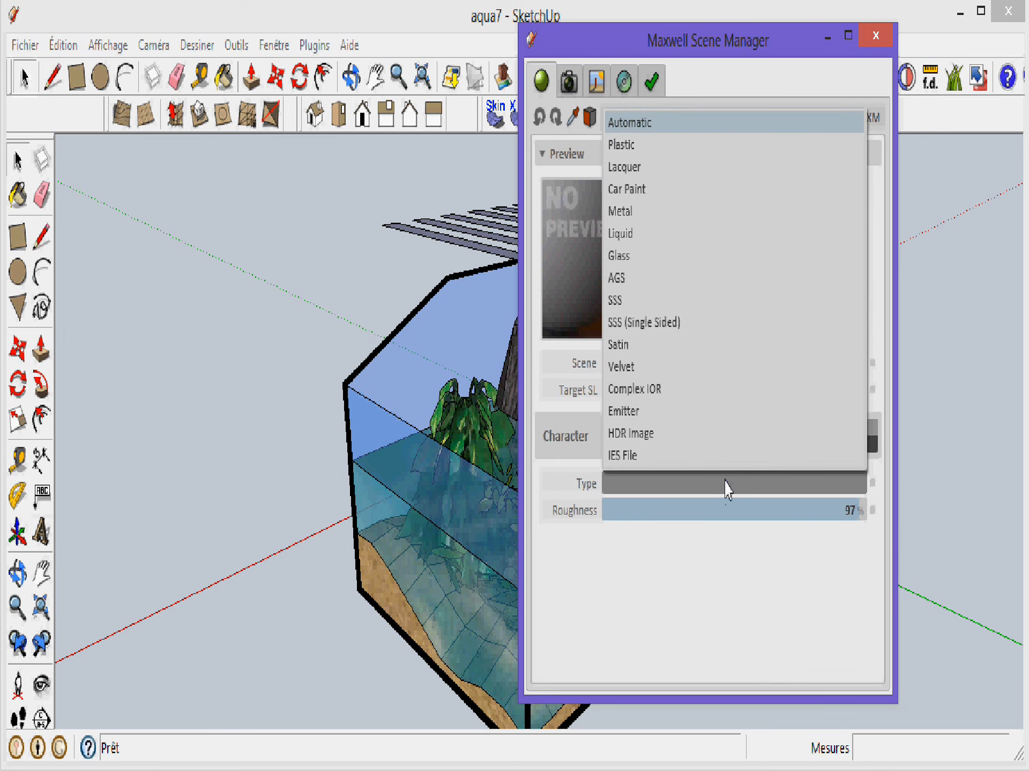
click(672, 412)
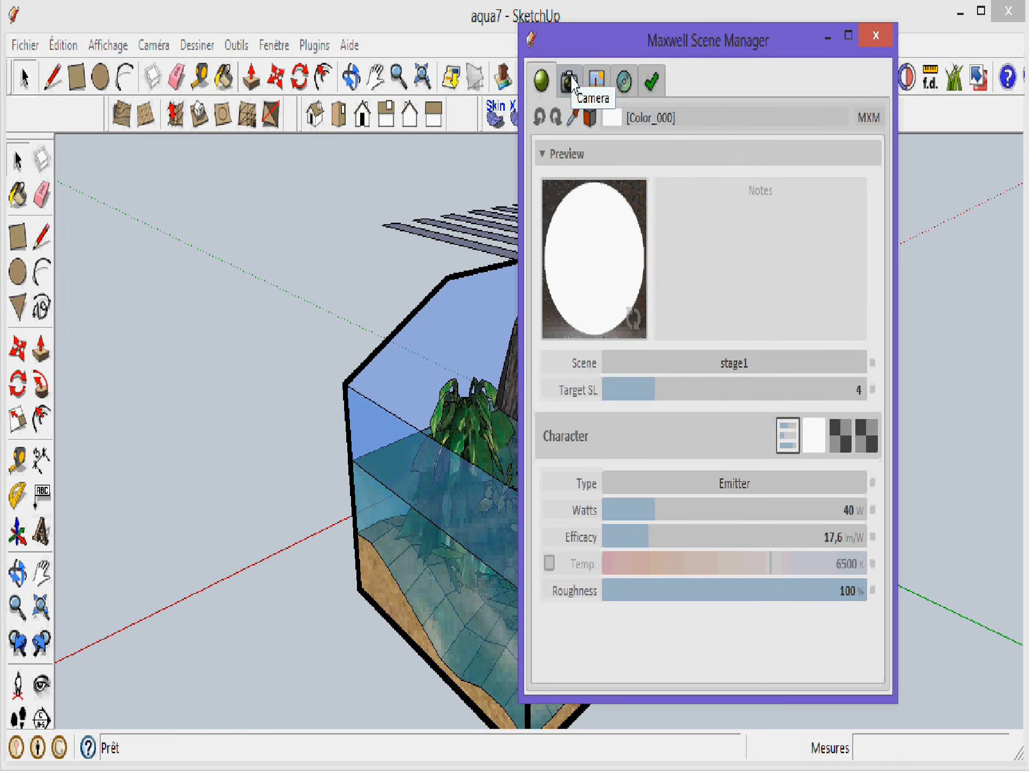
Unlock the camera's exposure value, set fStop to 2,8, shutter to 30 and ISO to 400, and close the Scene Manager
click(571, 82)
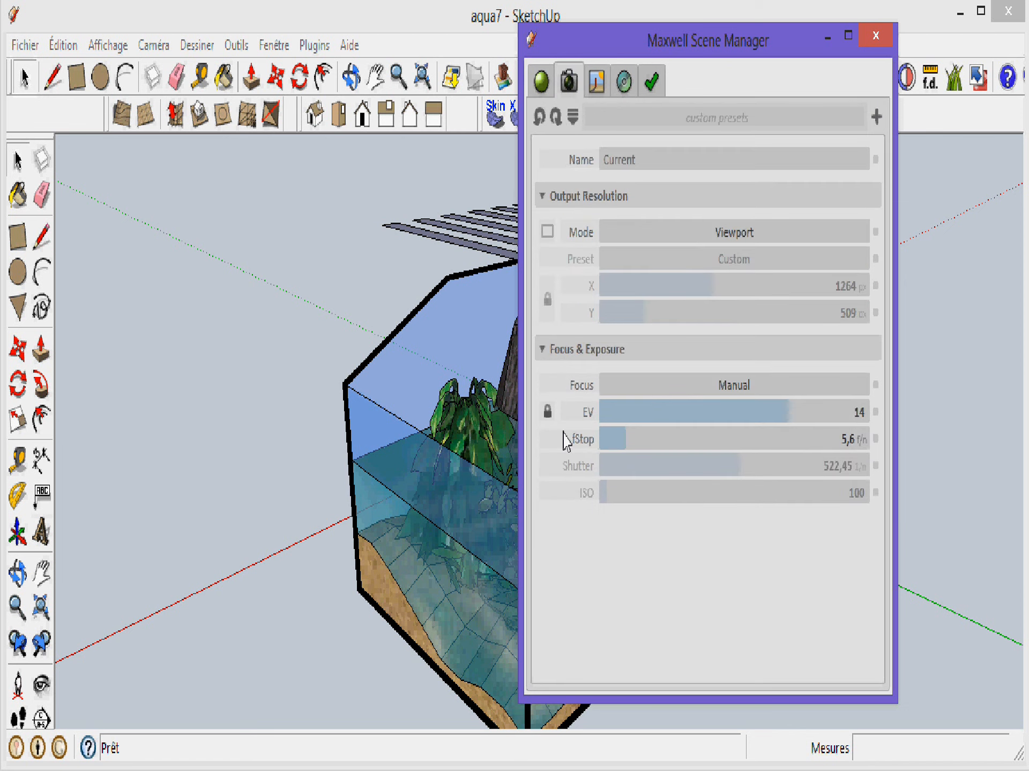
click(547, 411)
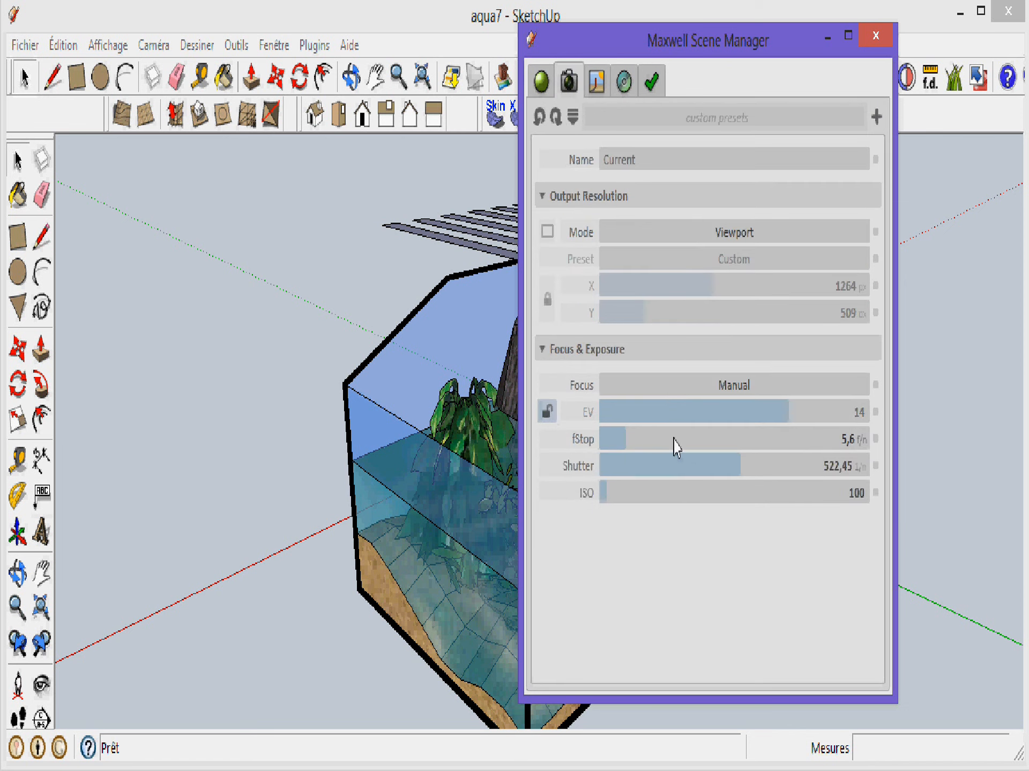
double_click(848, 440)
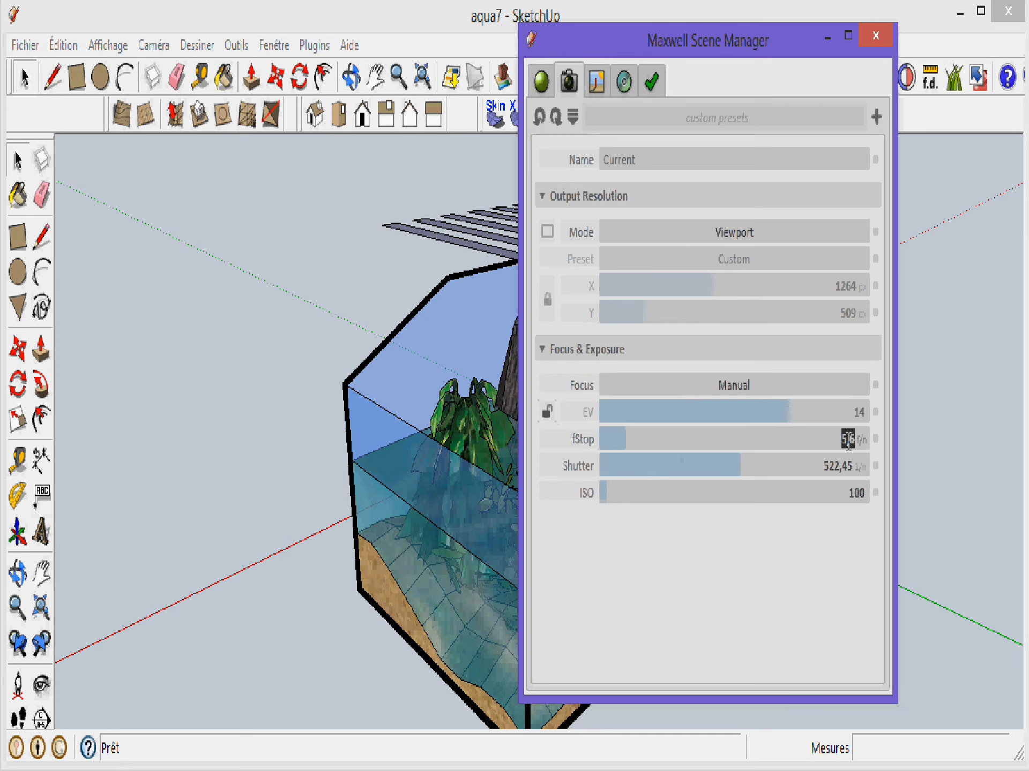
text(2,8)
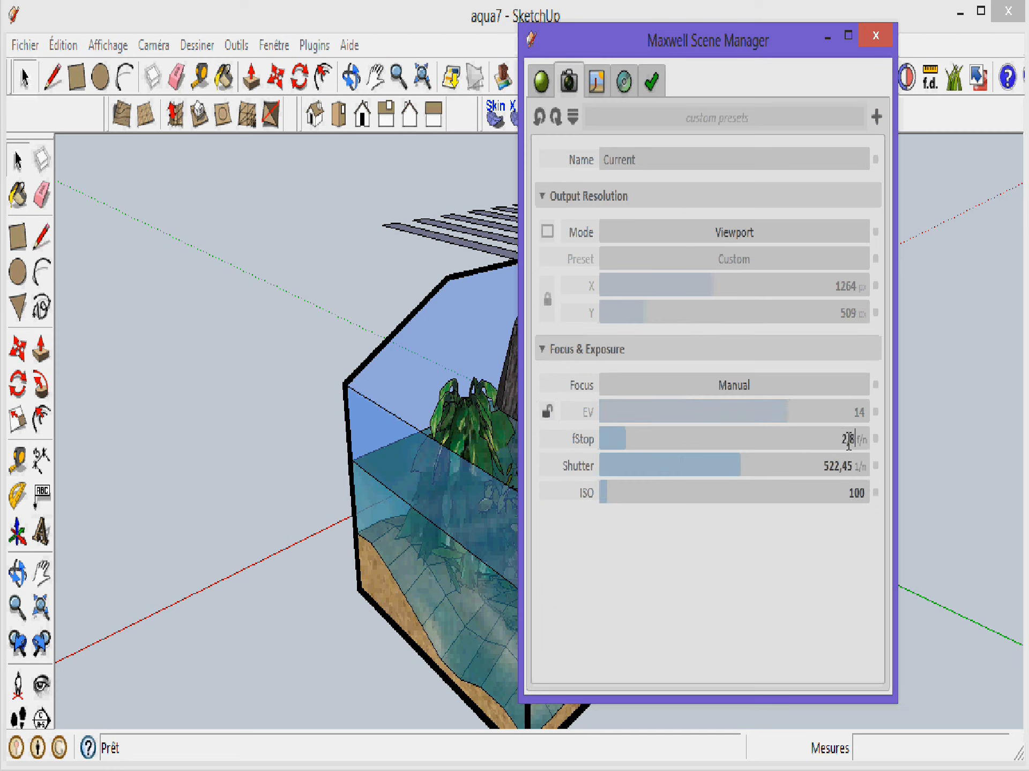
double_click(841, 467)
text(30)
double_click(855, 492)
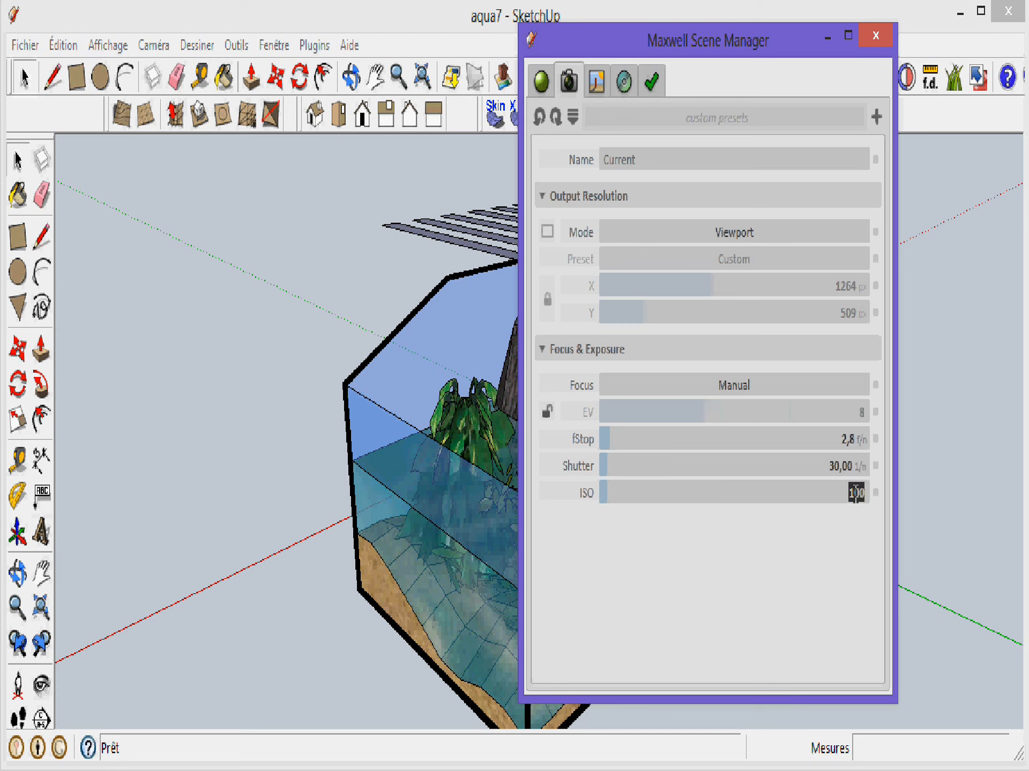
text(4)
key(Return)
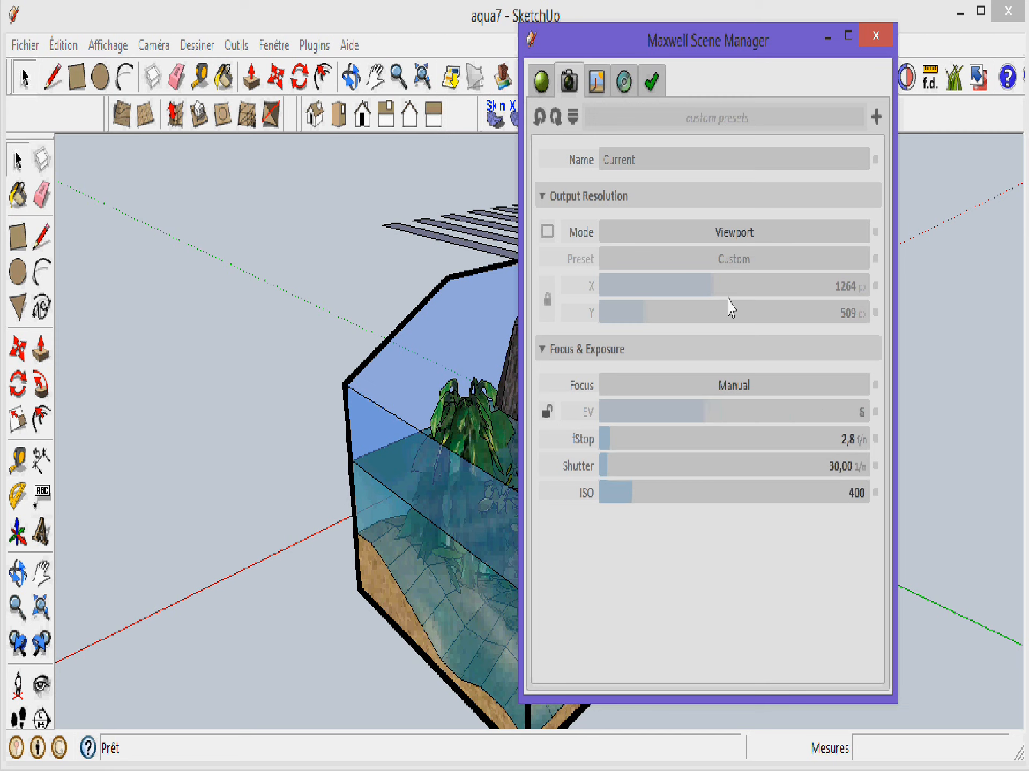
click(877, 36)
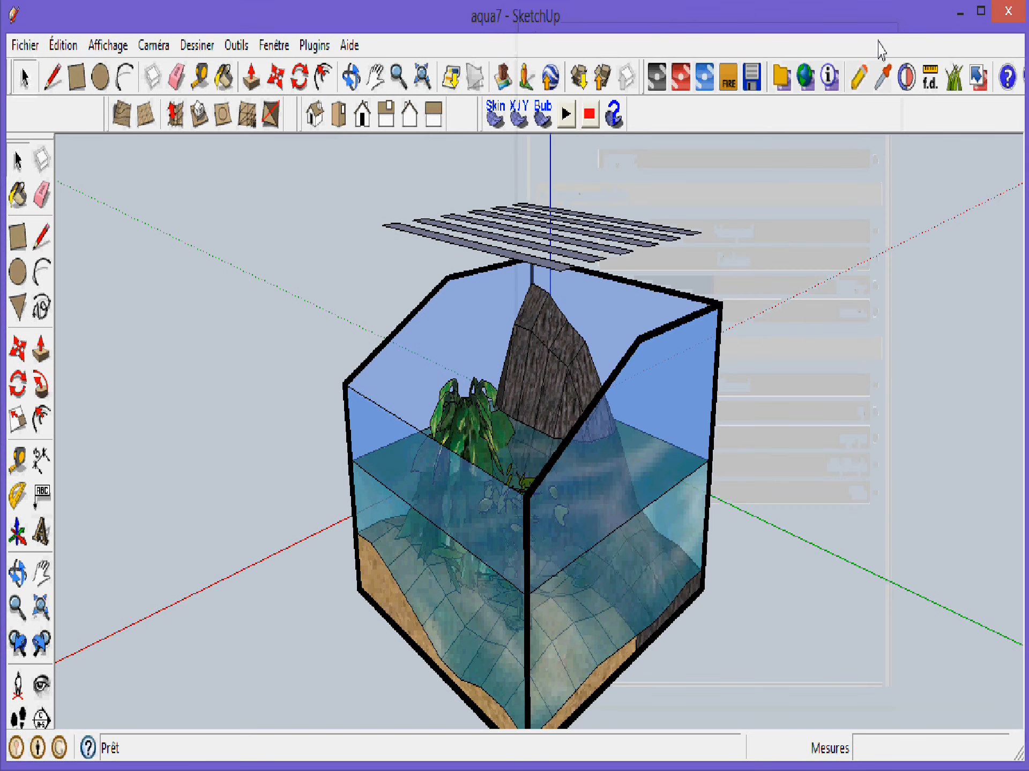
Frame the whole aquarium and overhead strips from a slightly higher angle and render that view with Maxwell Fire
click(351, 78)
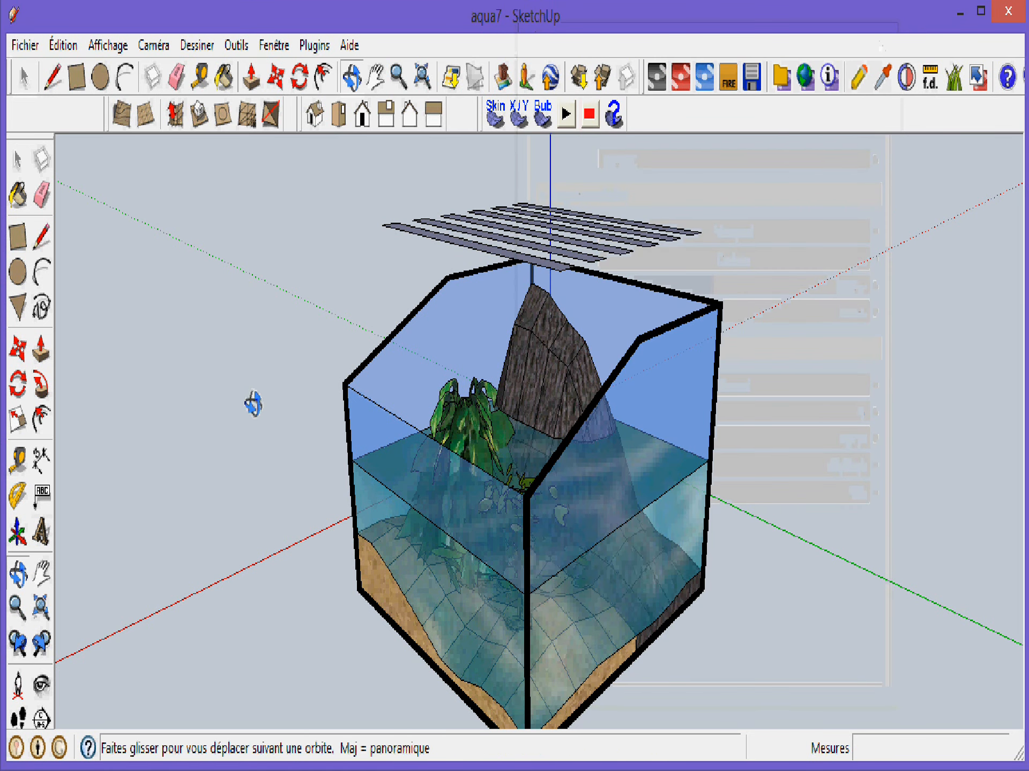
drag(252, 403, 319, 452)
mouse_move(260, 467)
mouse_down()
mouse_move(265, 501)
mouse_move(266, 481)
mouse_up()
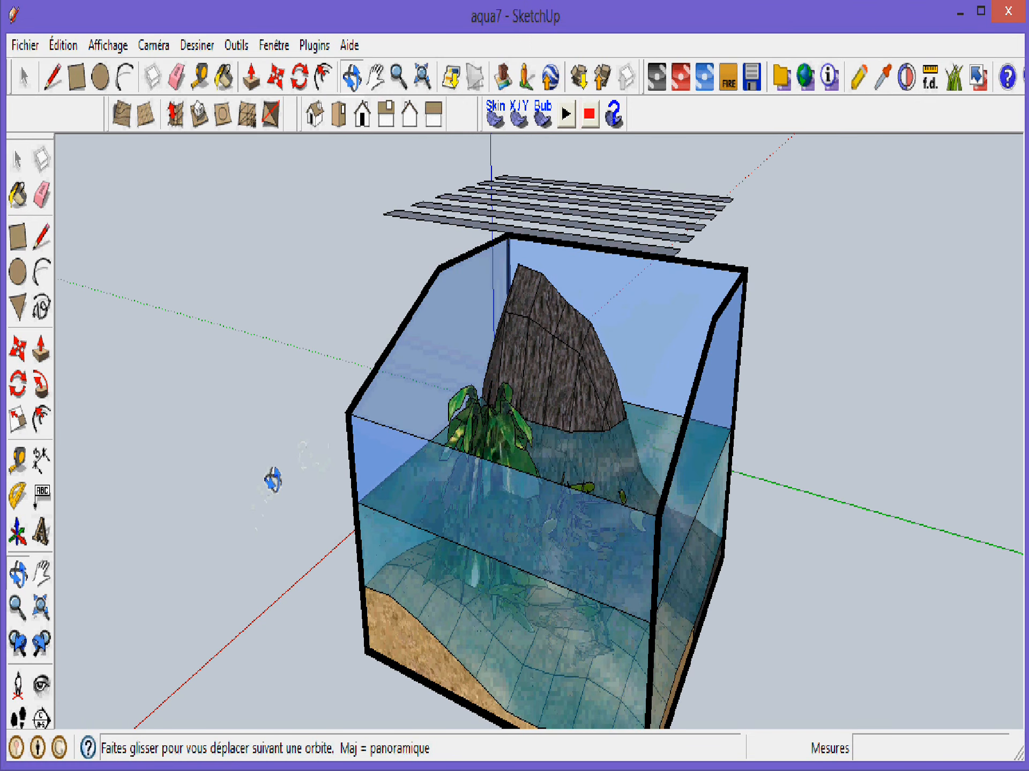
click(727, 79)
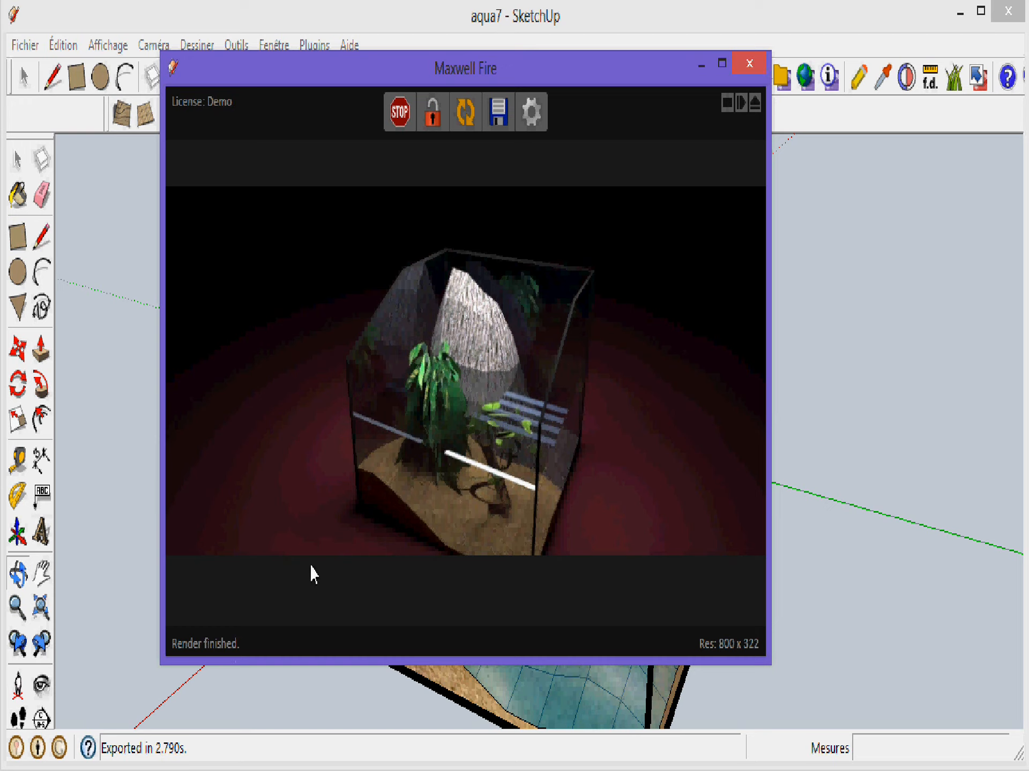
Save the finished Fire render as aquaterrarium.jpg in the sketchup folder and close the render window
click(503, 110)
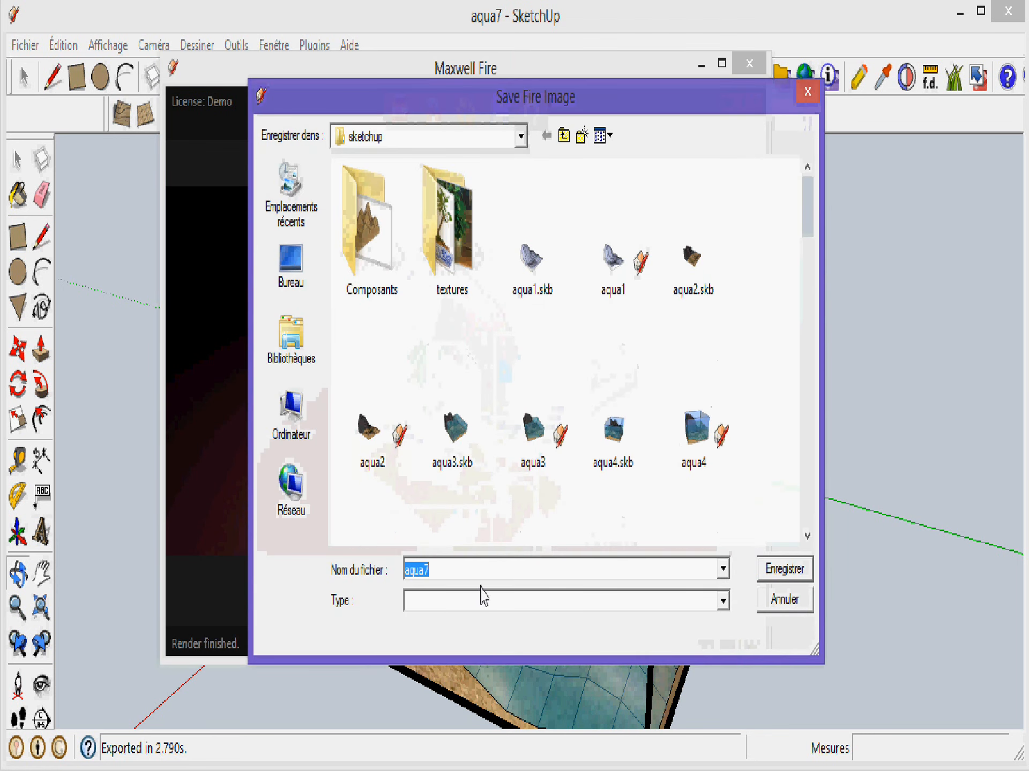
click(459, 568)
key(BackSpace)
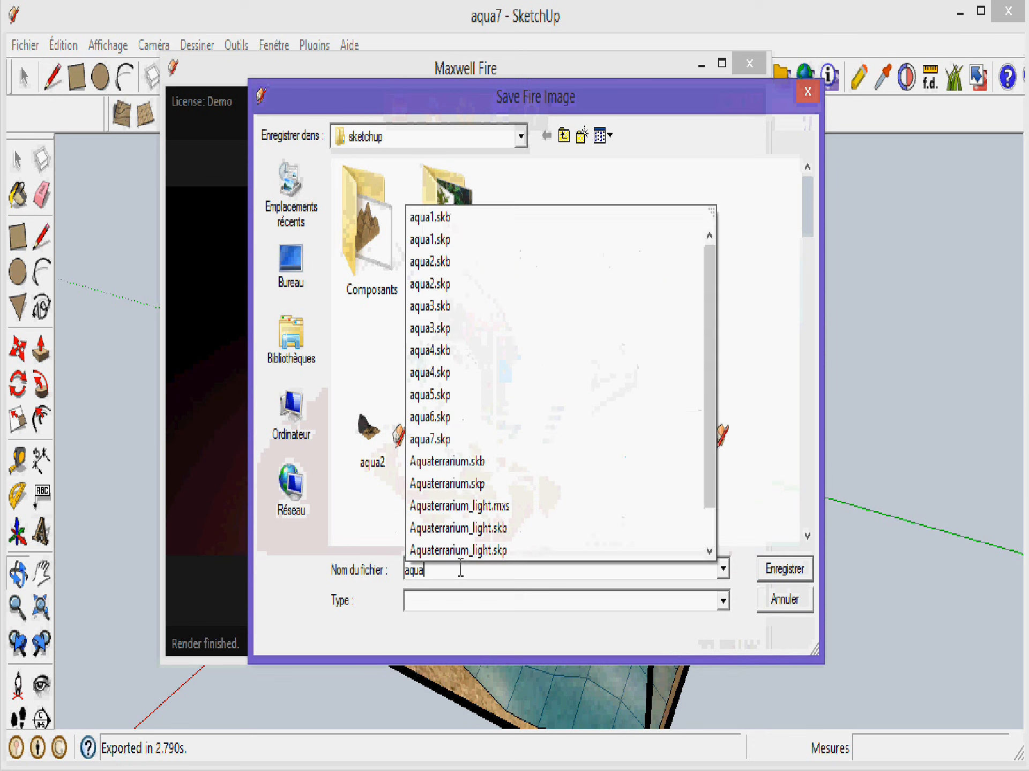
text(terra)
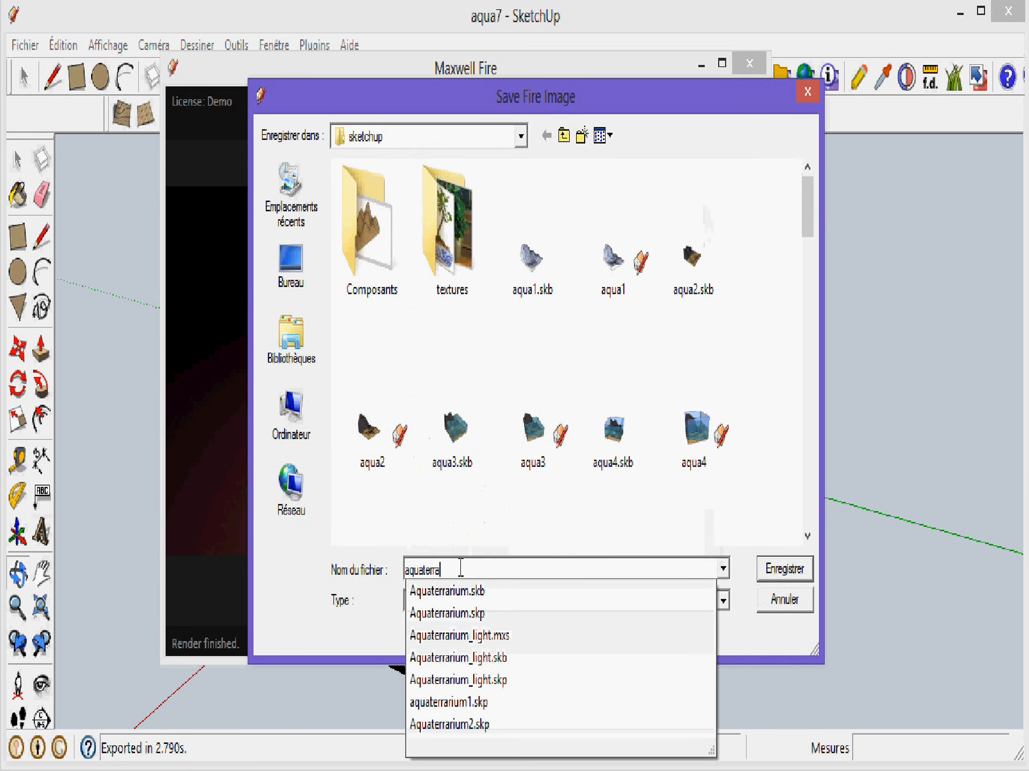
text(rium)
click(722, 570)
click(719, 605)
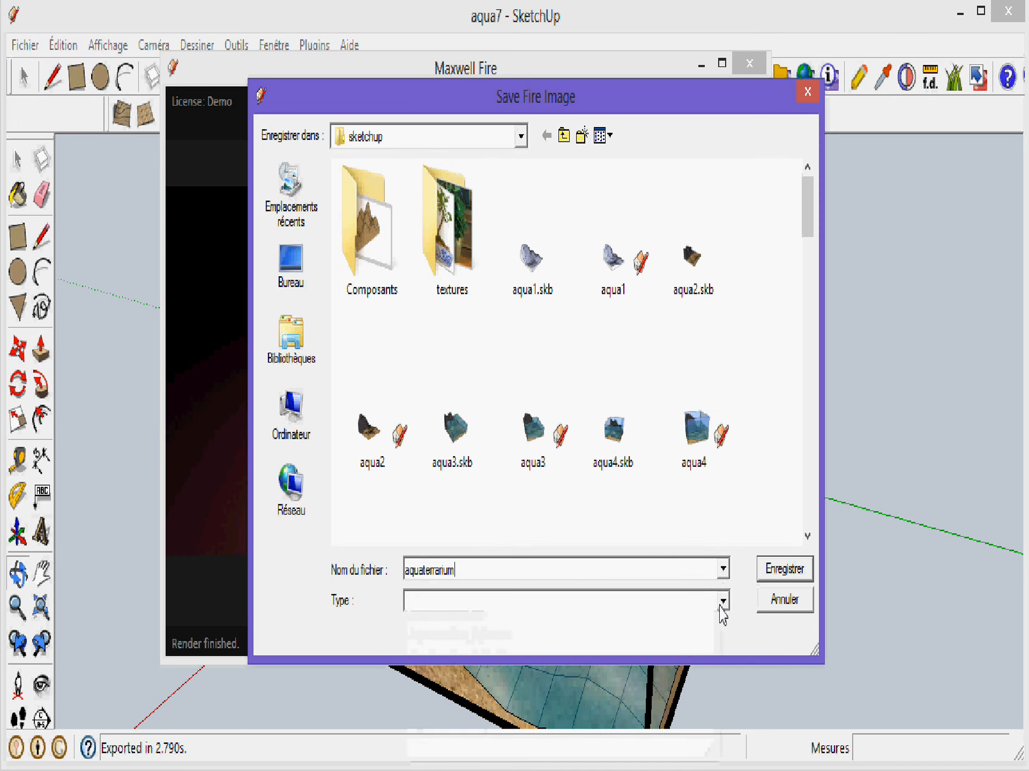
click(597, 595)
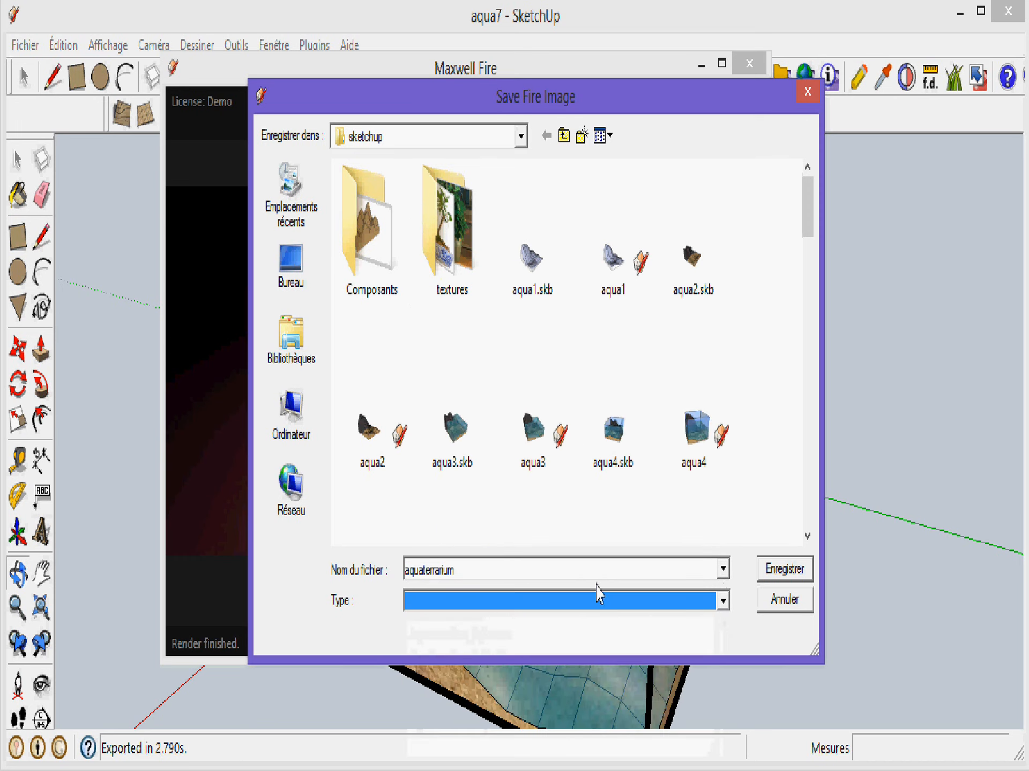
click(595, 570)
click(595, 570)
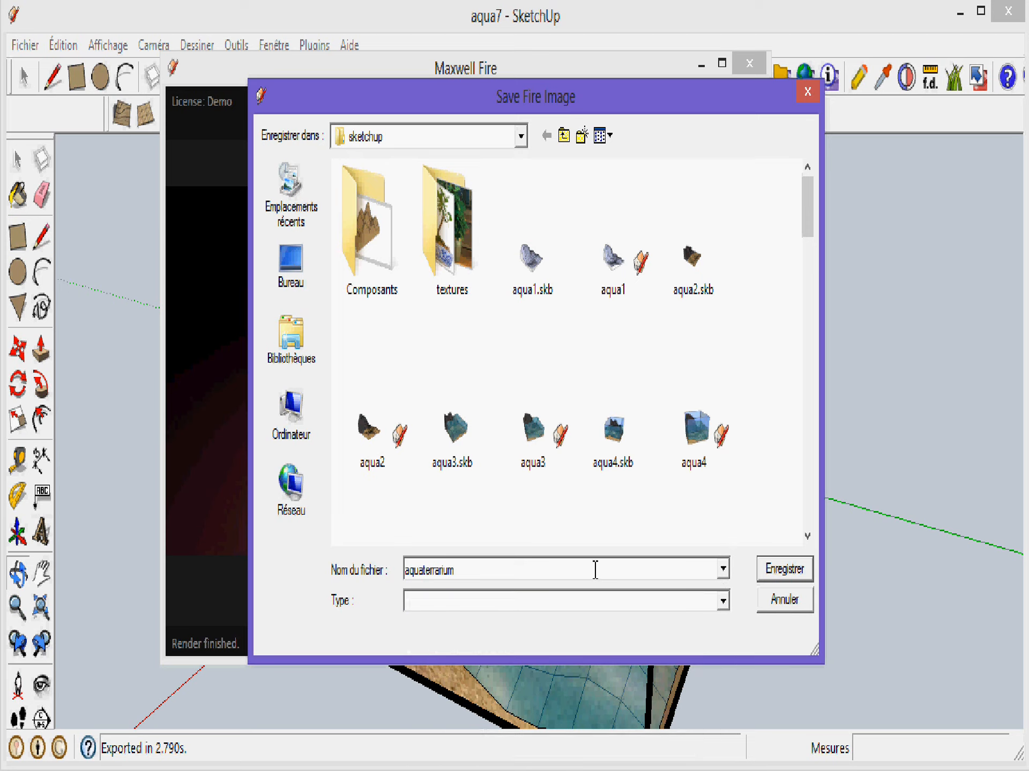
text(.jpg)
click(773, 575)
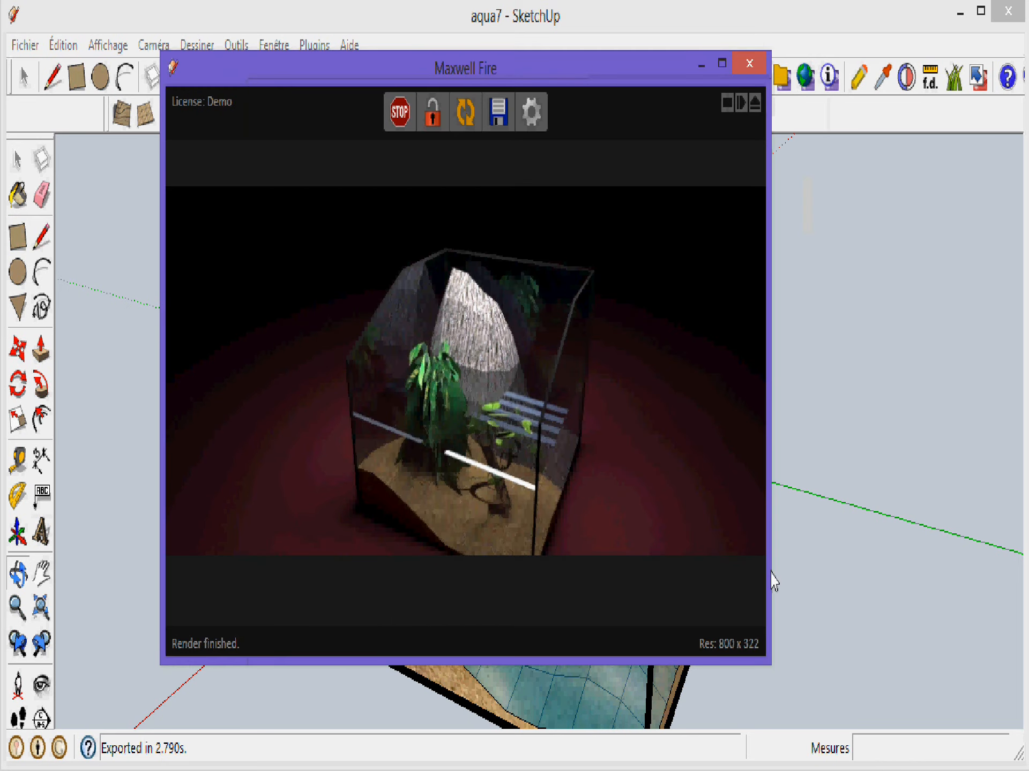
click(749, 66)
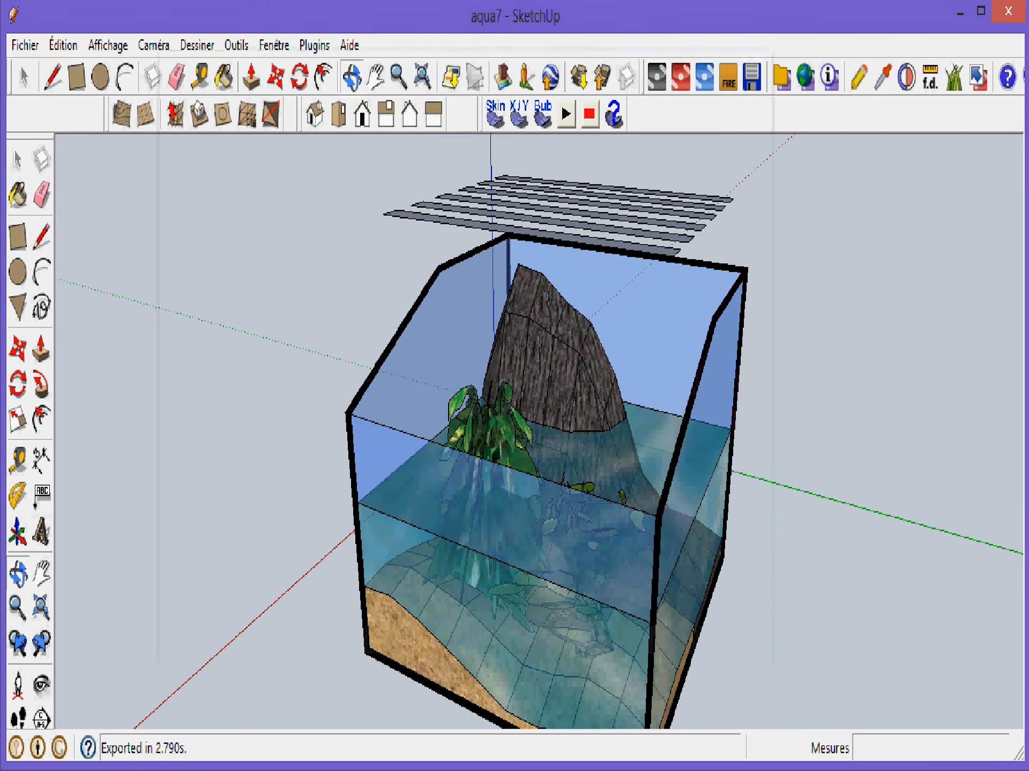